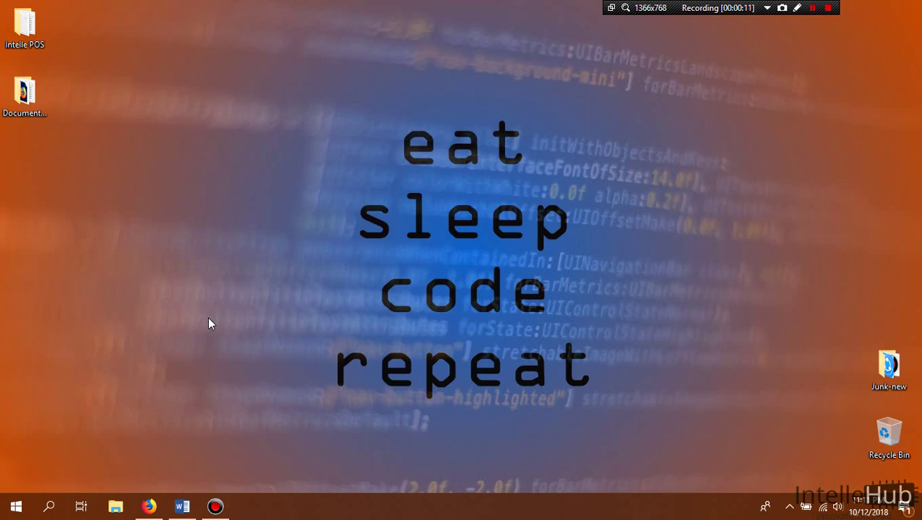
# Step: Switch to the cPanel page in Firefox and open its Subdomains page
pyautogui.click(149, 507)
pyautogui.scroll(-5, 268, 418)
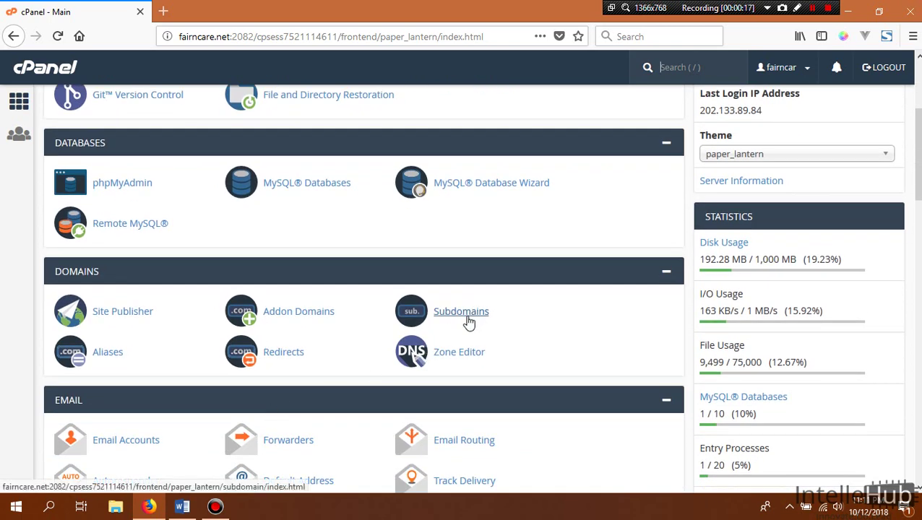
pyautogui.click(469, 323)
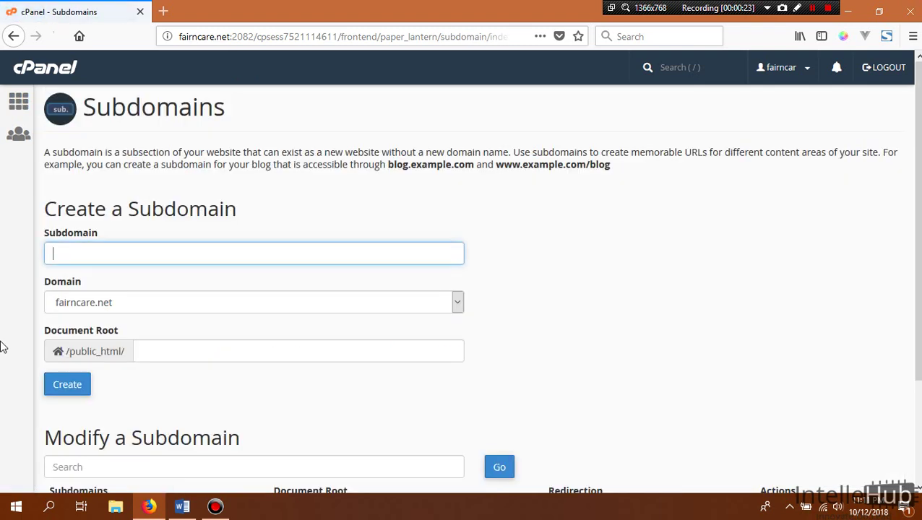
# Step: Enter pos as the name of the new subdomain
pyautogui.click(97, 253)
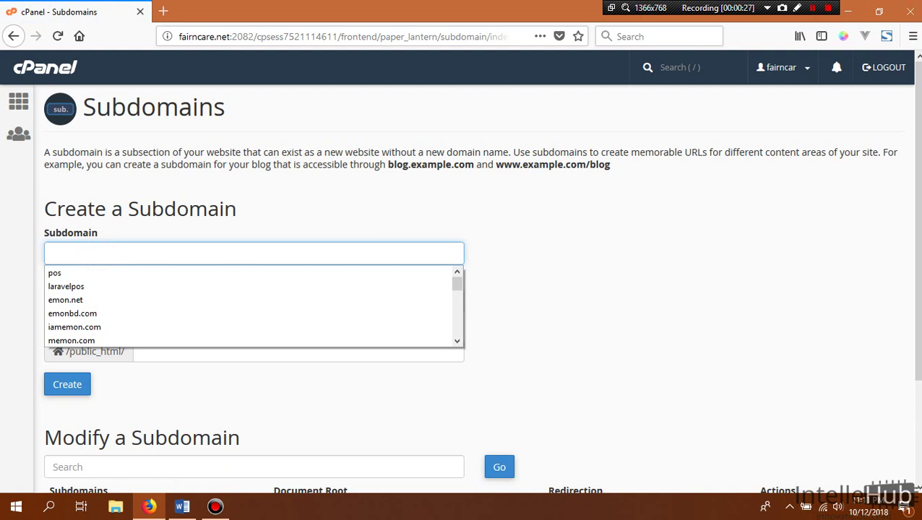
pyautogui.write('po')
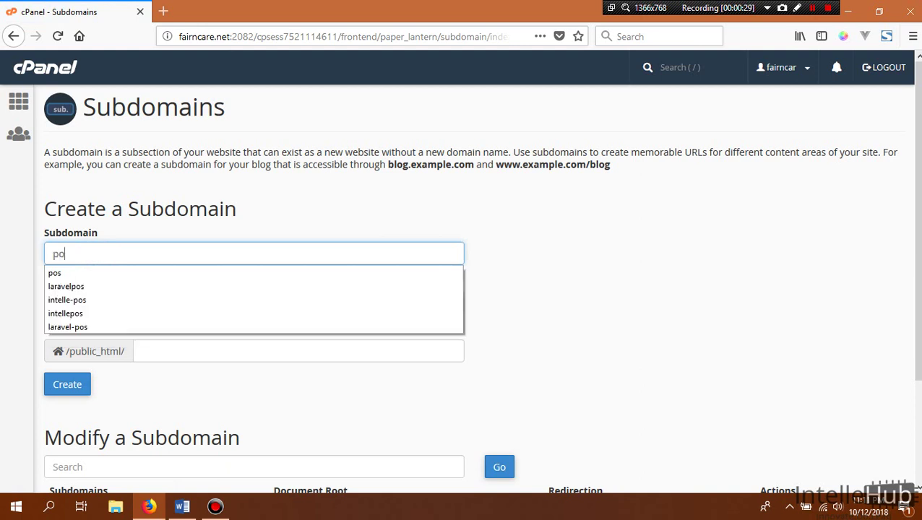
pyautogui.write('s')
pyautogui.click(3, 239)
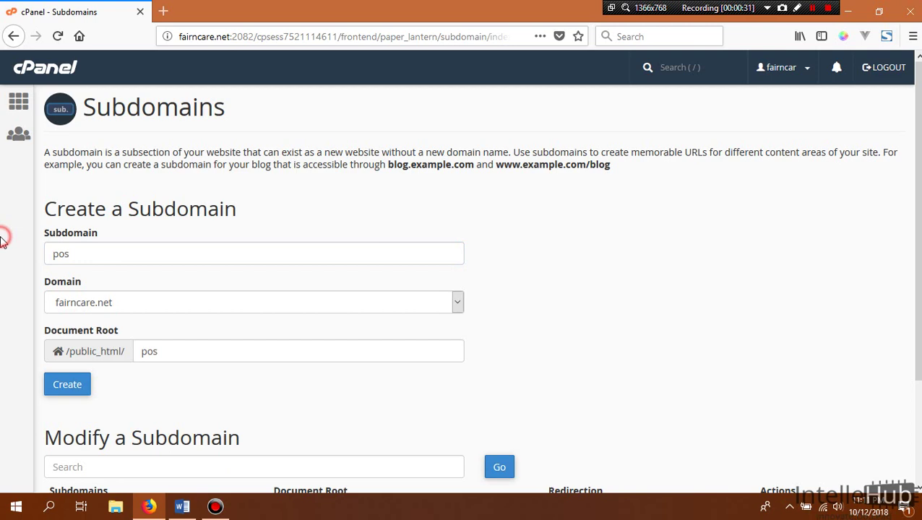
# Step: Set the subdomain's document root to pos/public and create the subdomain
pyautogui.scroll(-2, 11, 326)
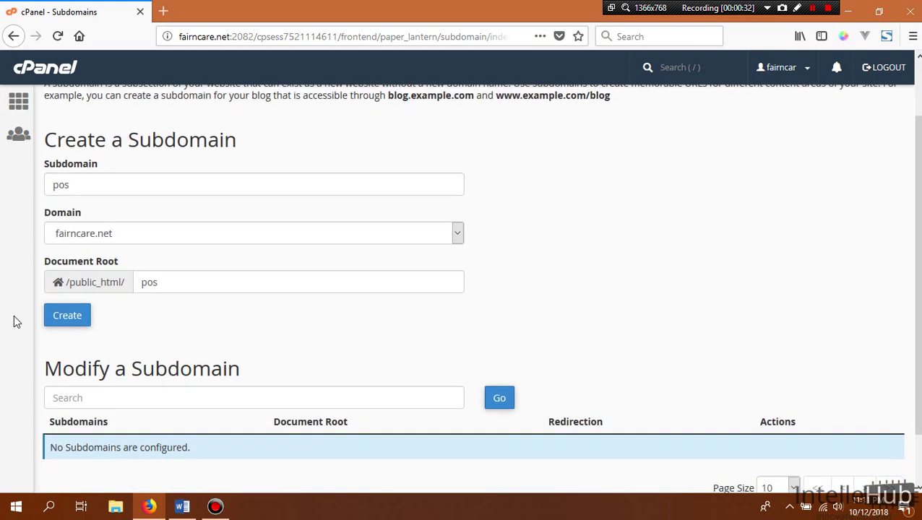
pyautogui.moveTo(45, 265); pyautogui.dragTo(132, 262)
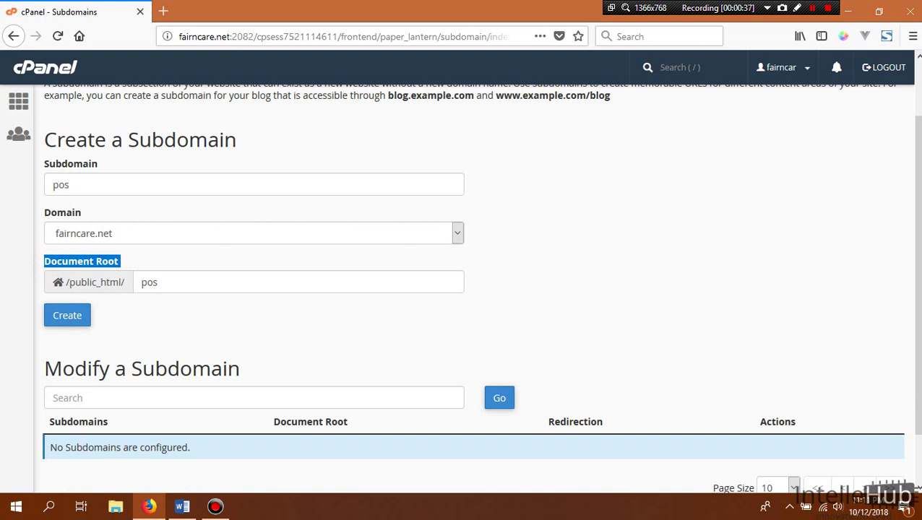
pyautogui.click(185, 282)
pyautogui.write('/pub')
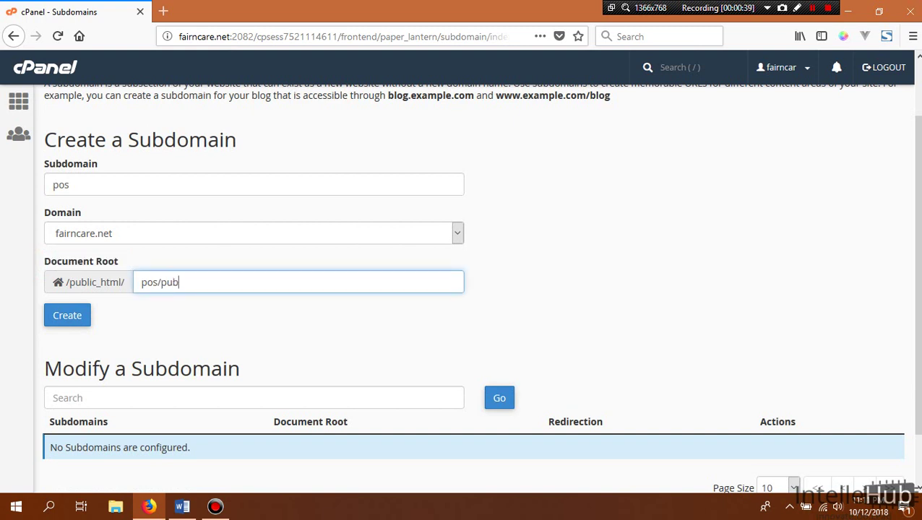
pyautogui.write('lic')
pyautogui.click(65, 321)
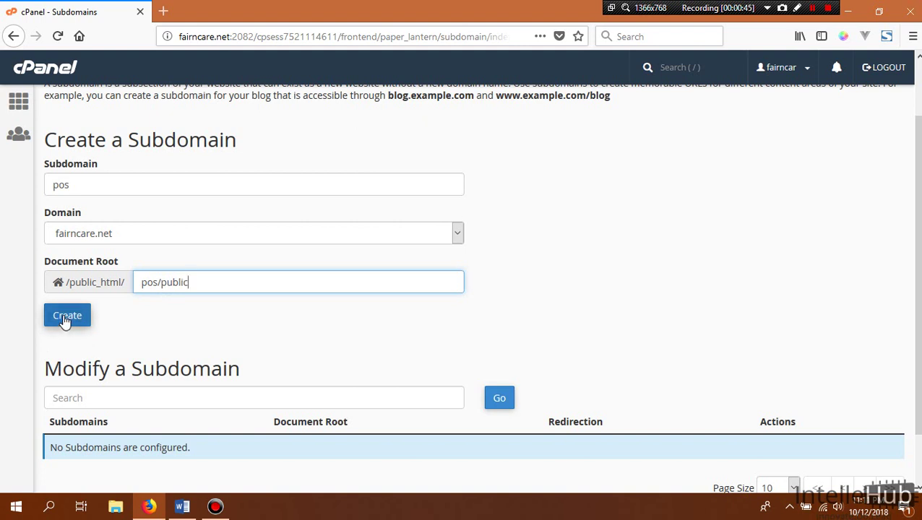
pyautogui.click(65, 320)
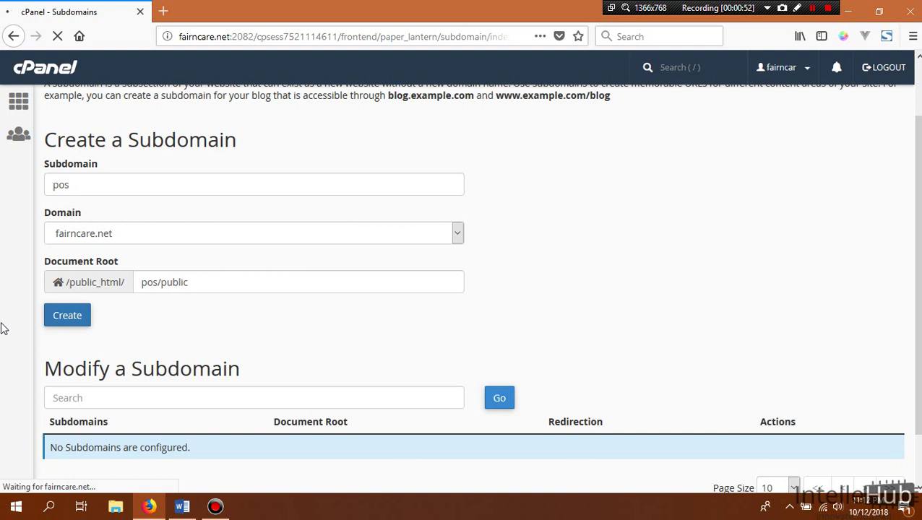
pyautogui.scroll(-2, 4, 329)
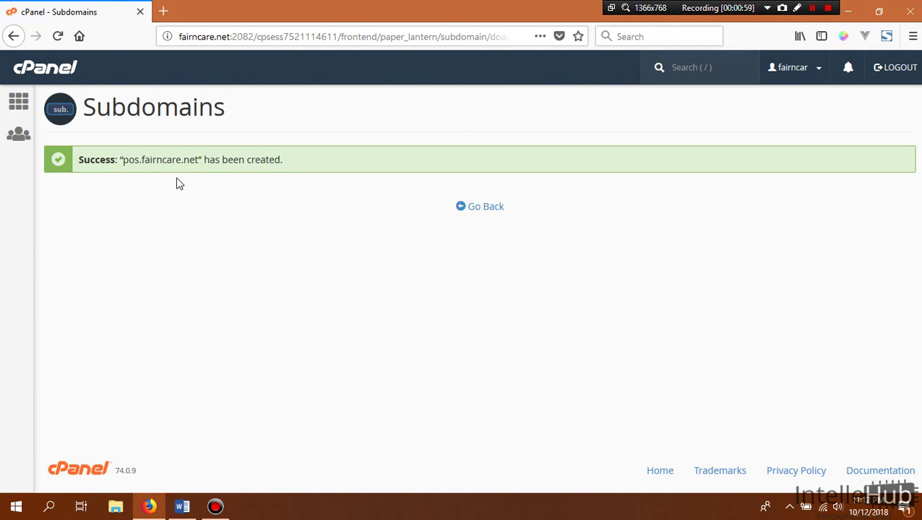
# Step: Return to the Subdomains page and check the entry for the new subdomain in the list
pyautogui.click(475, 209)
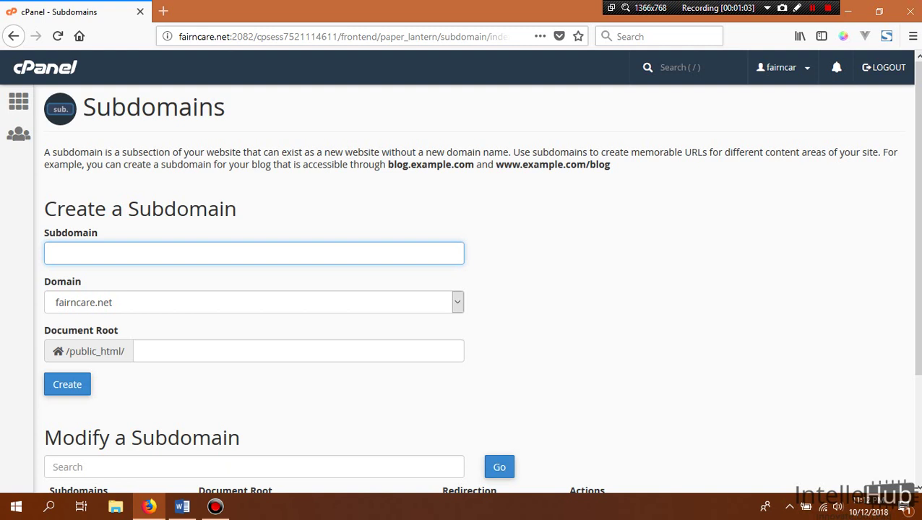
pyautogui.scroll(-3, 215, 394)
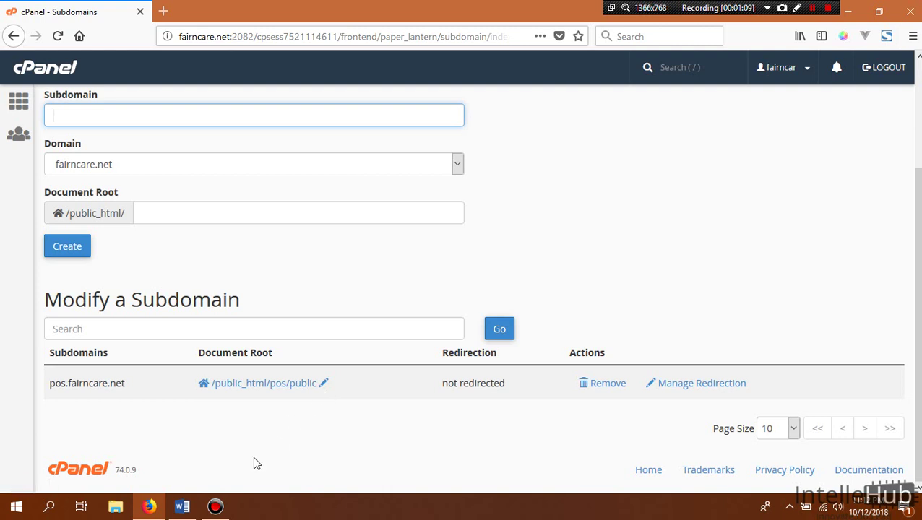
pyautogui.scroll(3, 212, 452)
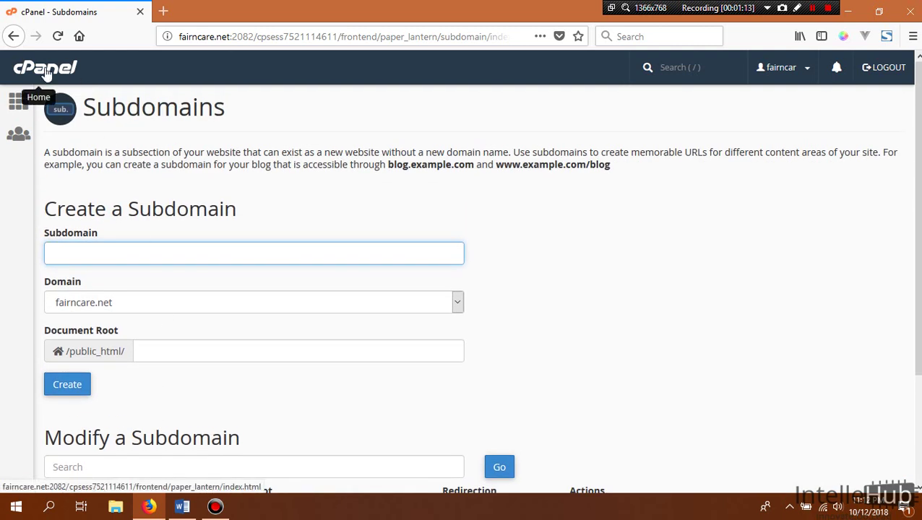
# Step: Return to the cPanel home page, launch the File Manager and open the public_html folder
pyautogui.click(45, 71)
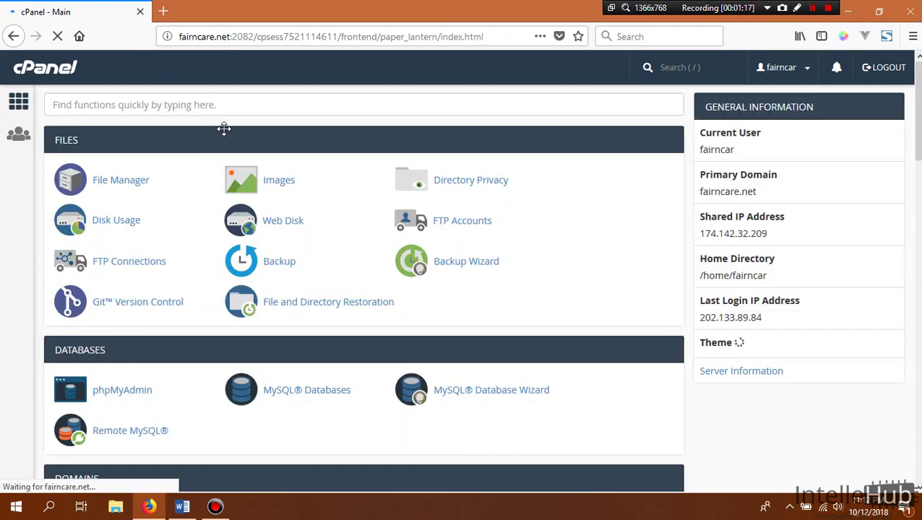
pyautogui.click(113, 184)
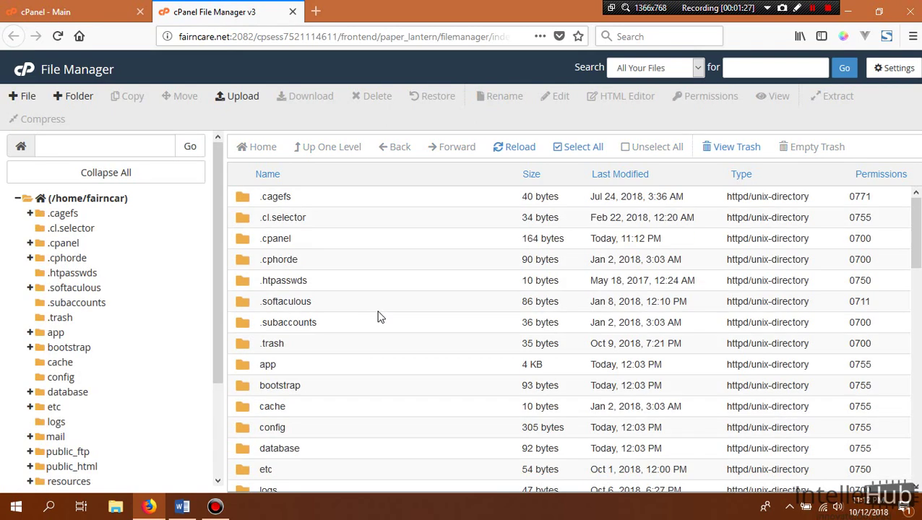
pyautogui.scroll(-4, 376, 315)
pyautogui.click(242, 407)
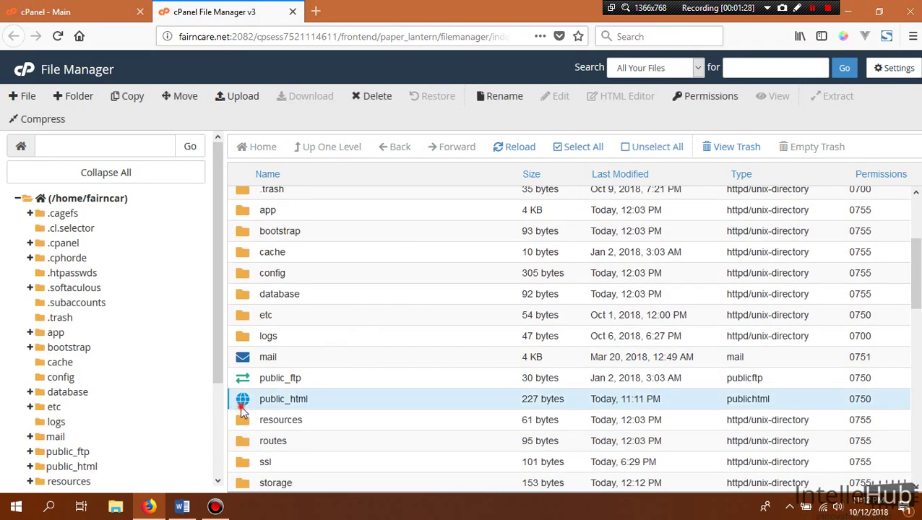
pyautogui.doubleClick(242, 409)
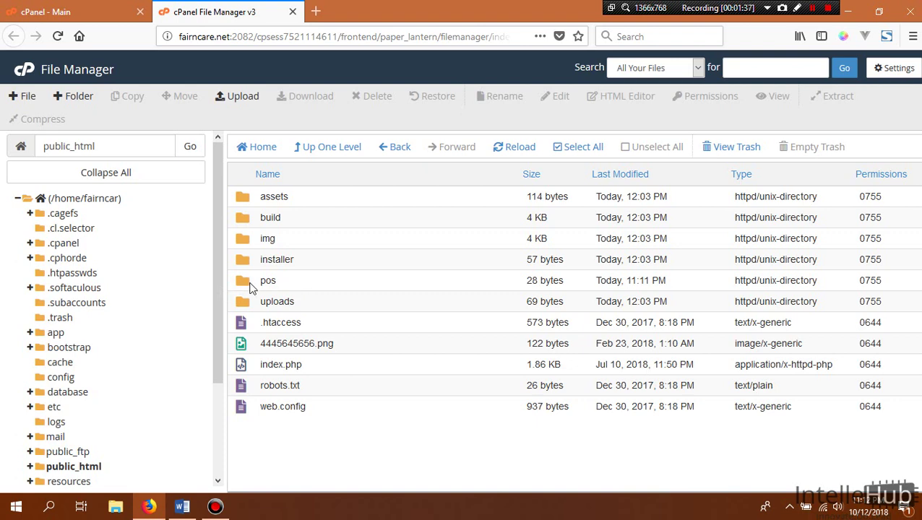
# Step: Upload intelle-pos-v1.0.0.zip into the pos folder inside public_html and return to that folder
pyautogui.doubleClick(251, 287)
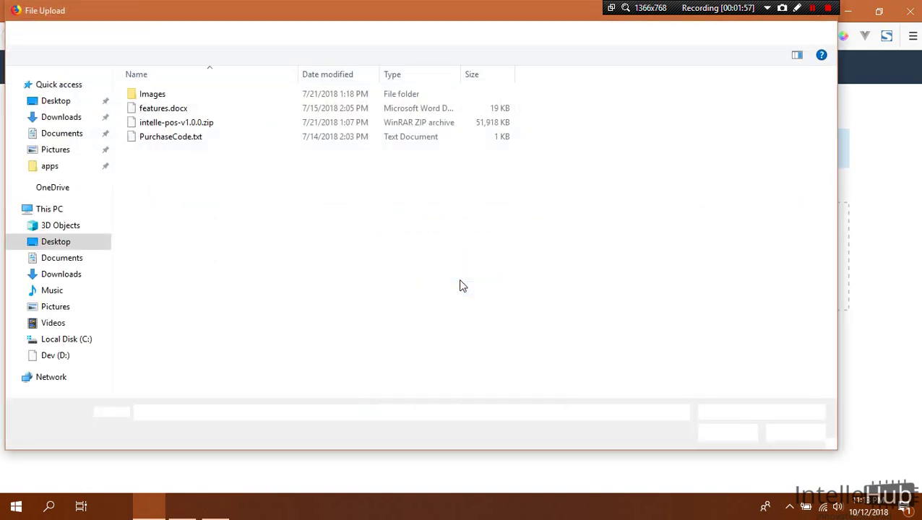
pyautogui.doubleClick(167, 123)
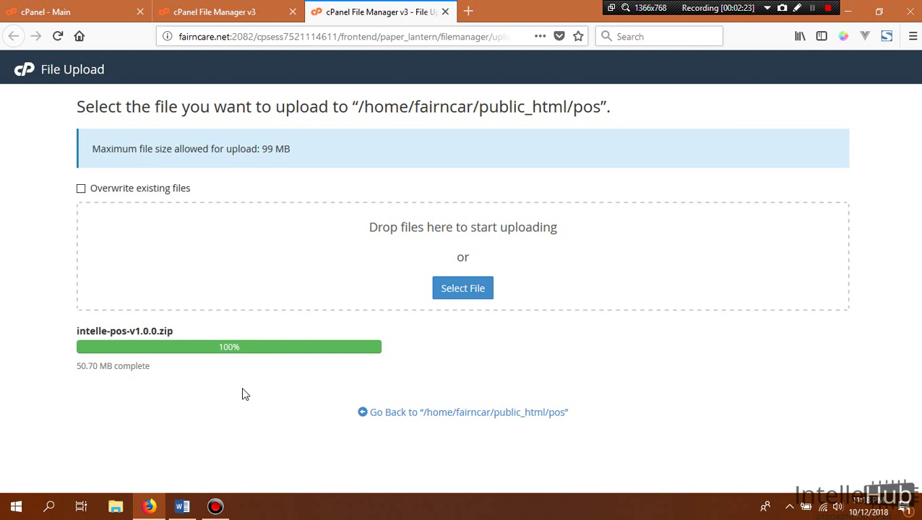
pyautogui.click(442, 418)
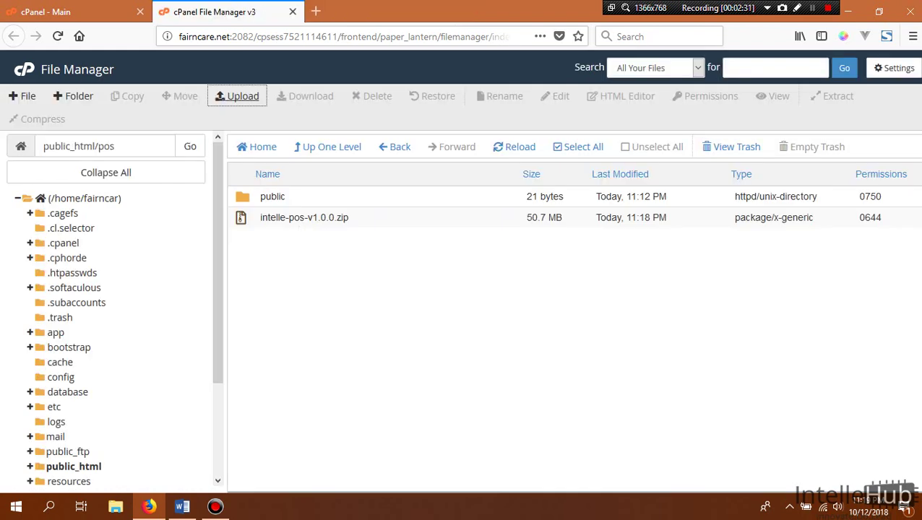
# Step: Move the public folder inside public_html/pos to the trash, leaving permanent deletion off
pyautogui.click(303, 214)
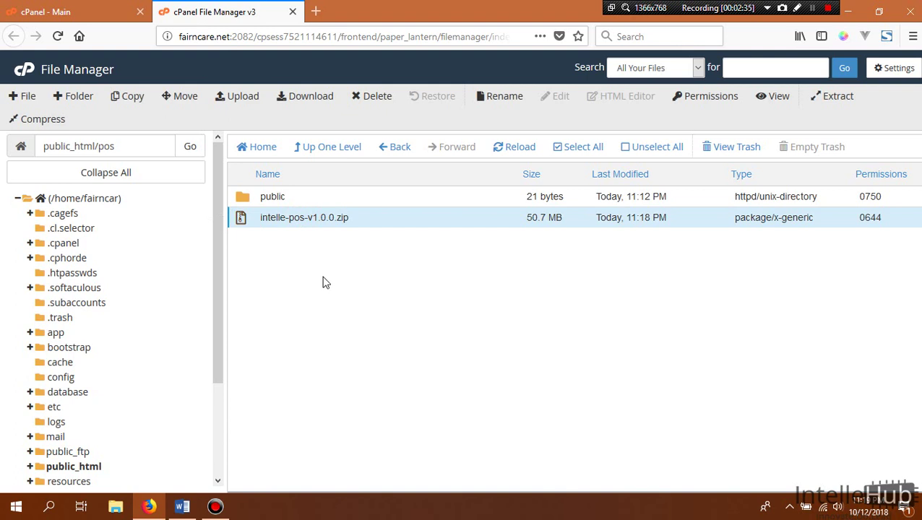
pyautogui.click(262, 196)
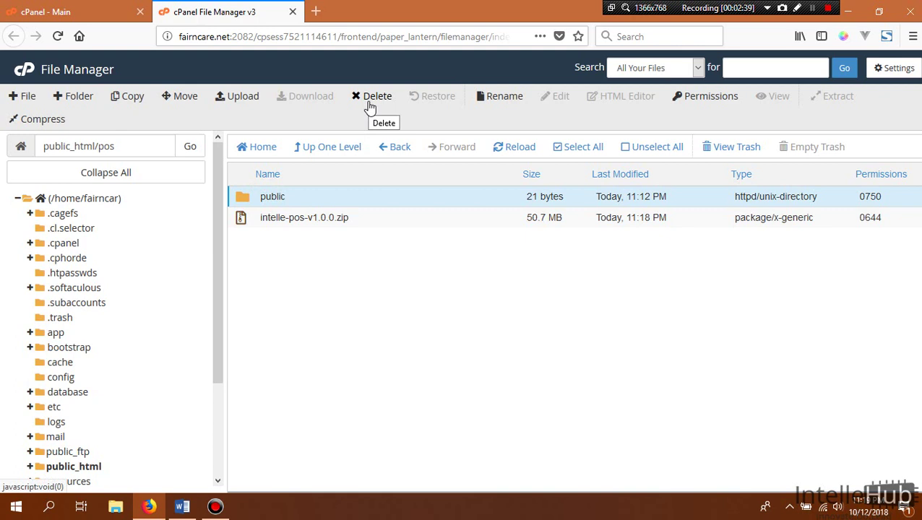
pyautogui.click(336, 319)
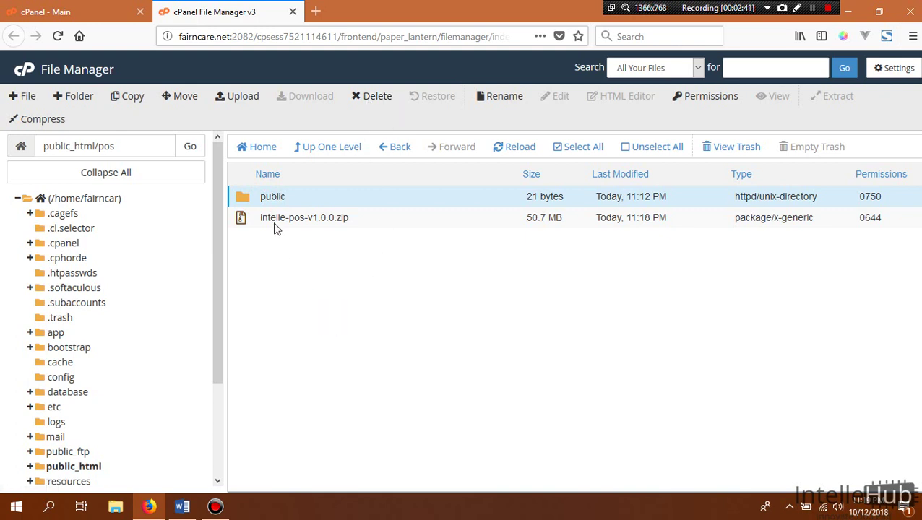
pyautogui.click(297, 217)
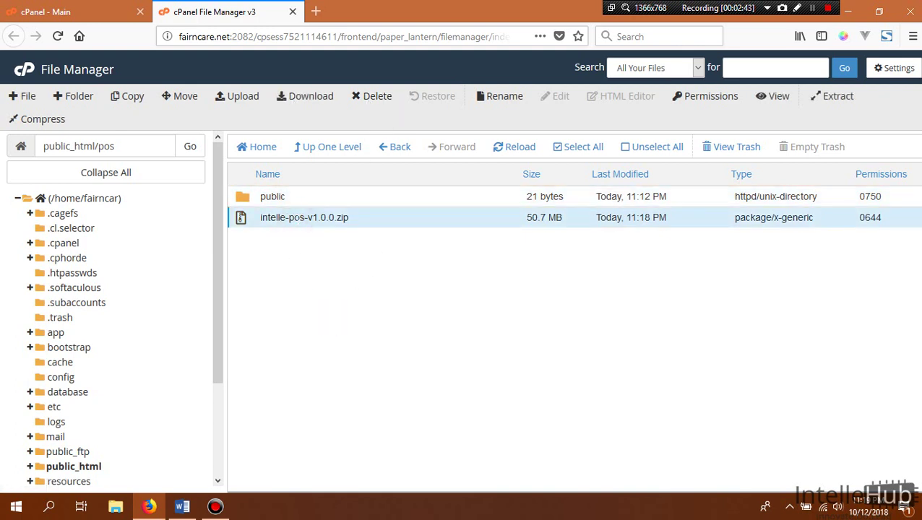
pyautogui.click(244, 198)
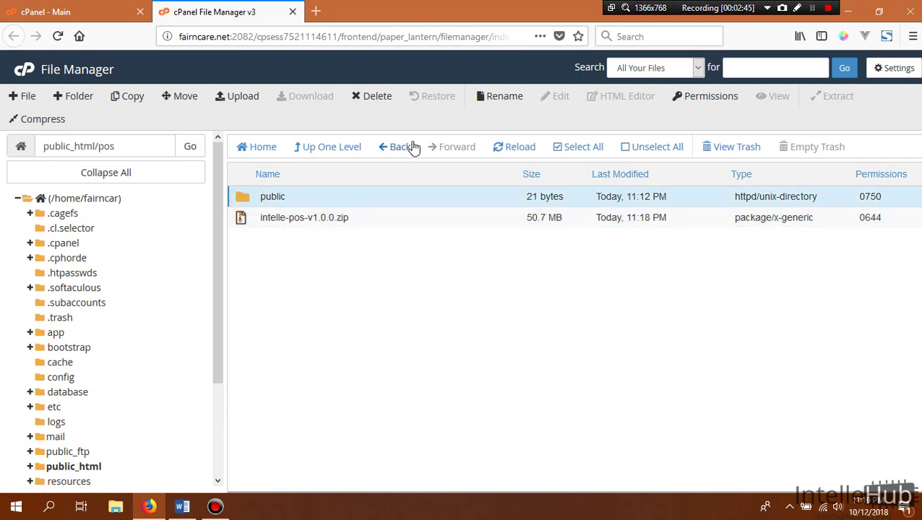
pyautogui.click(377, 101)
pyautogui.click(366, 281)
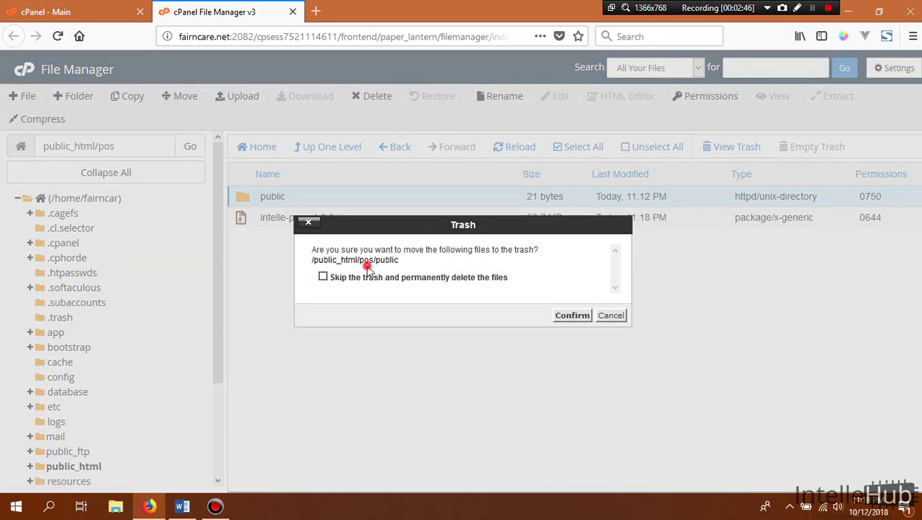
pyautogui.click(579, 317)
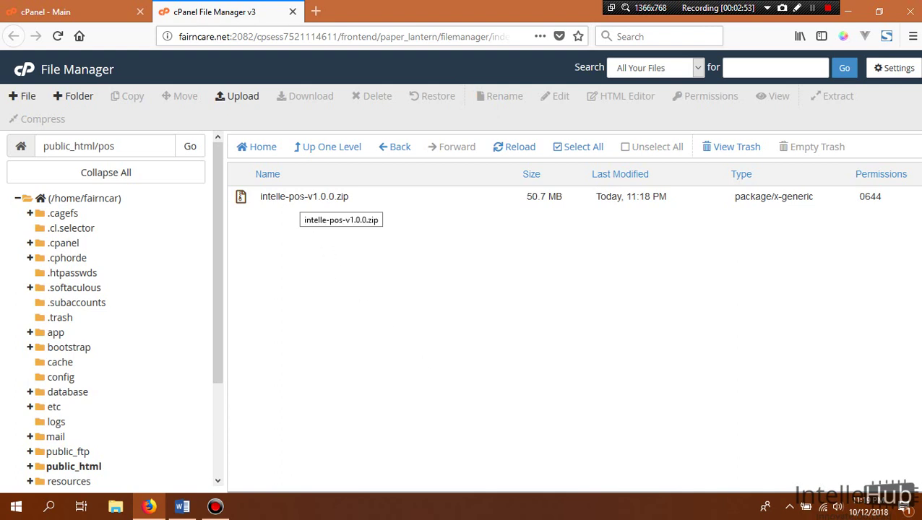
# Step: Extract intelle-pos-v1.0.0.zip into /public_html/pos and close the extraction results
pyautogui.rightClick(300, 197)
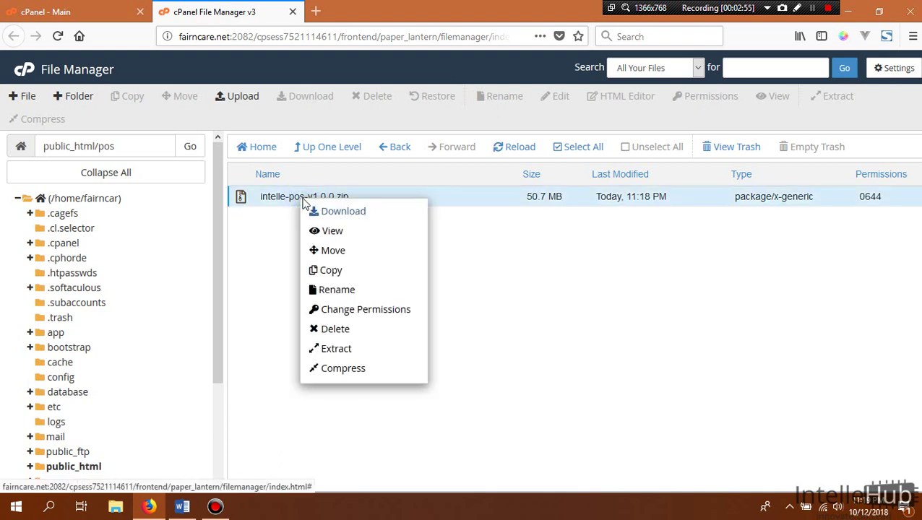
pyautogui.click(355, 352)
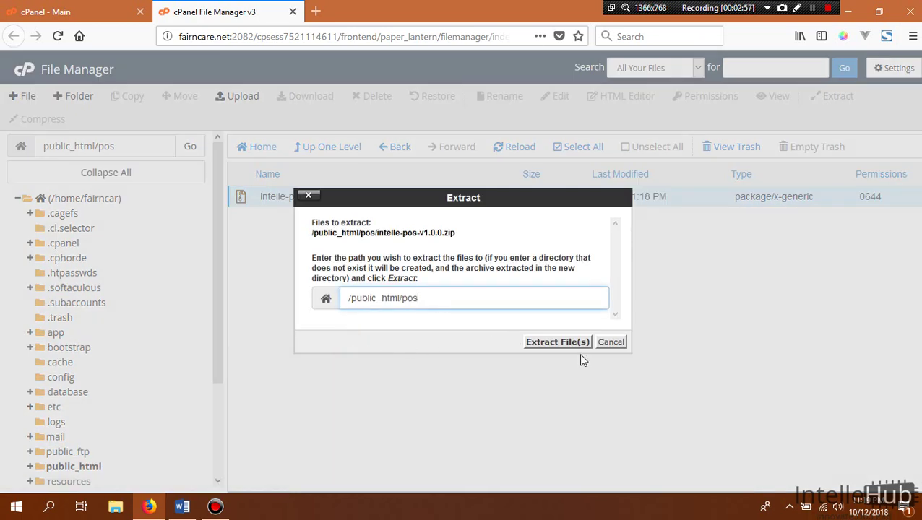
pyautogui.click(559, 344)
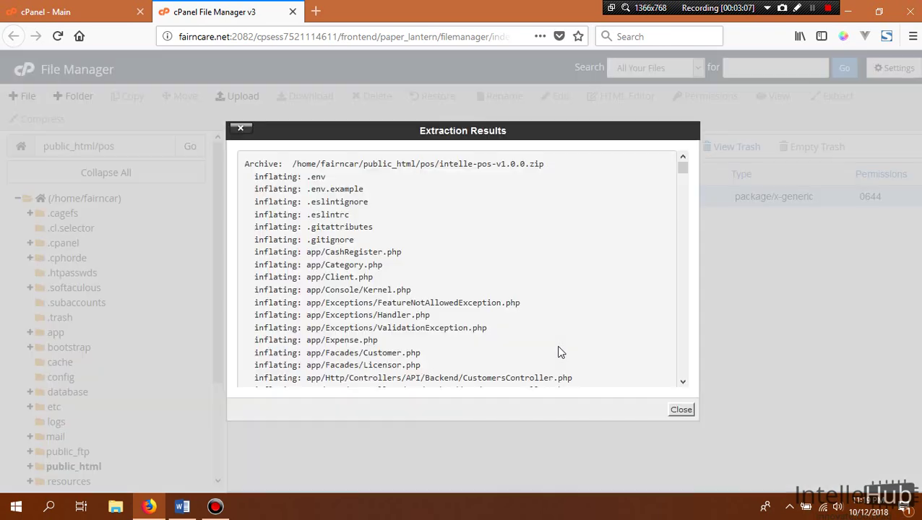
pyautogui.click(677, 412)
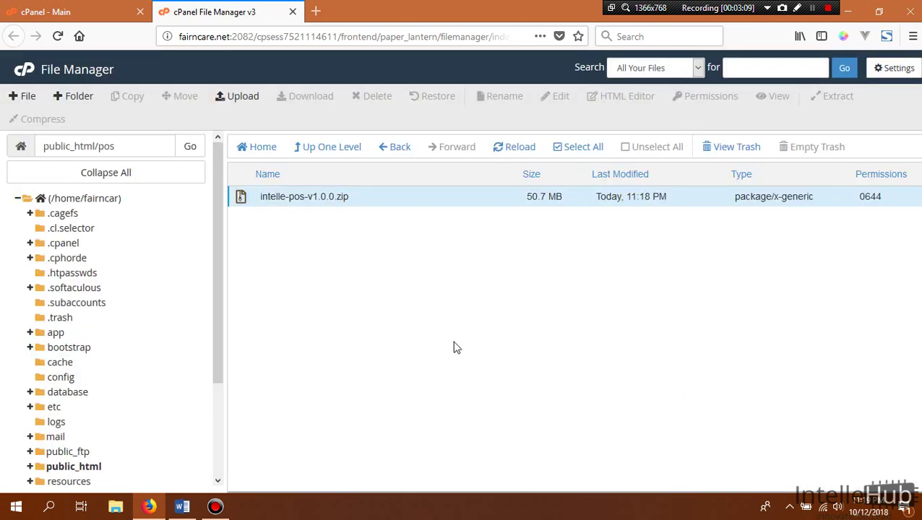
# Step: Reload the File Manager, reopen public_html/pos and look through the files extracted there
pyautogui.click(58, 35)
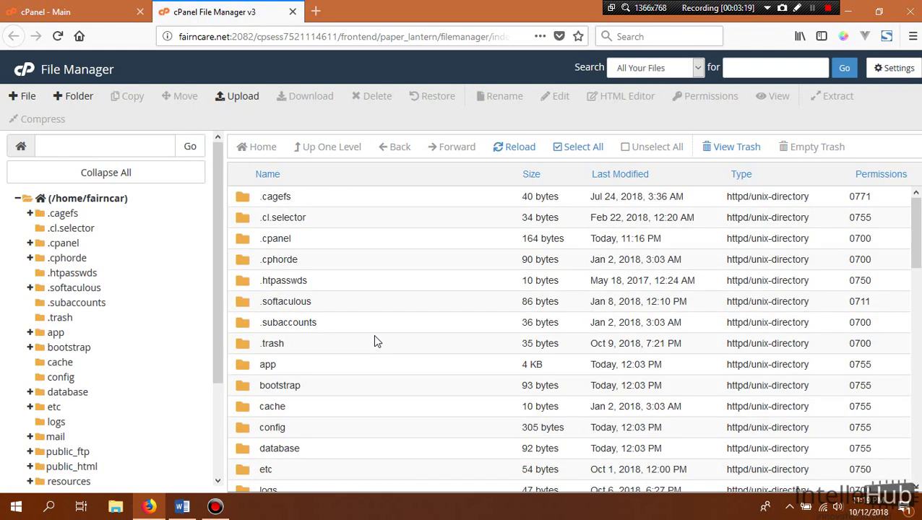
pyautogui.scroll(-5, 297, 398)
pyautogui.click(244, 250)
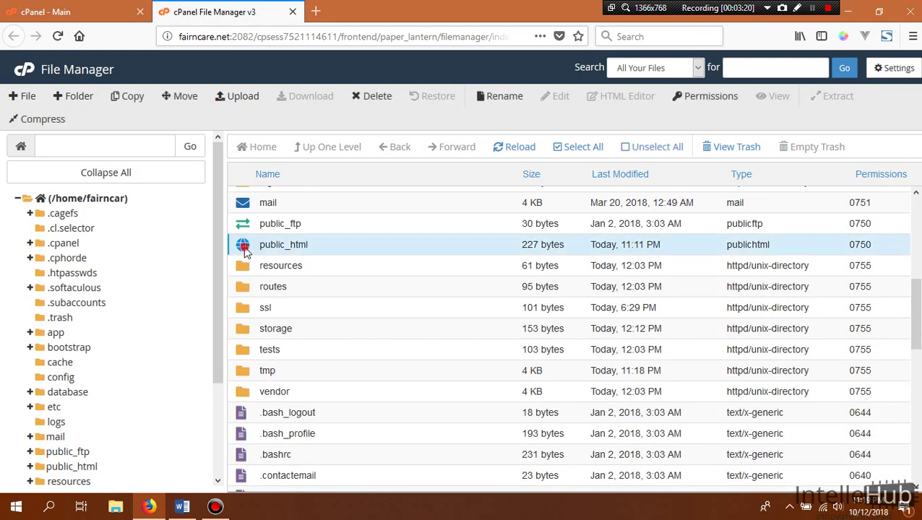
pyautogui.doubleClick(245, 250)
pyautogui.click(247, 283)
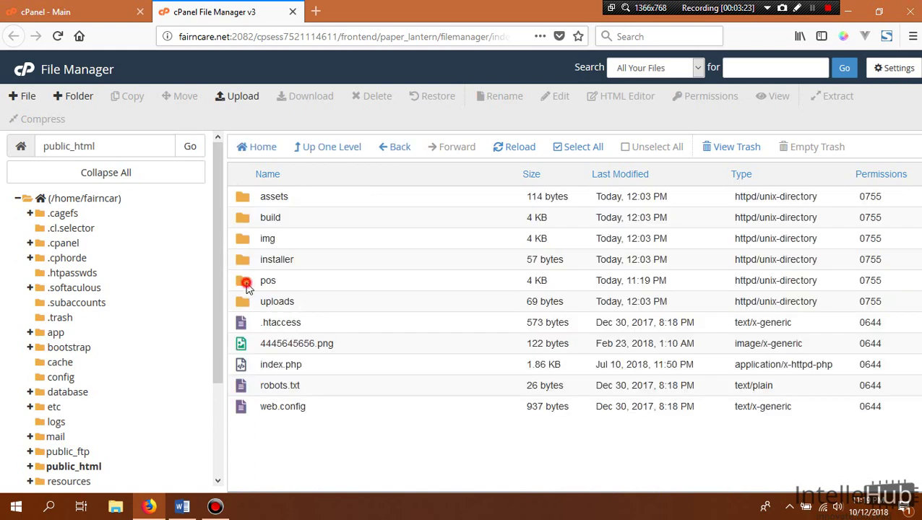
pyautogui.doubleClick(246, 283)
pyautogui.scroll(-2, 312, 410)
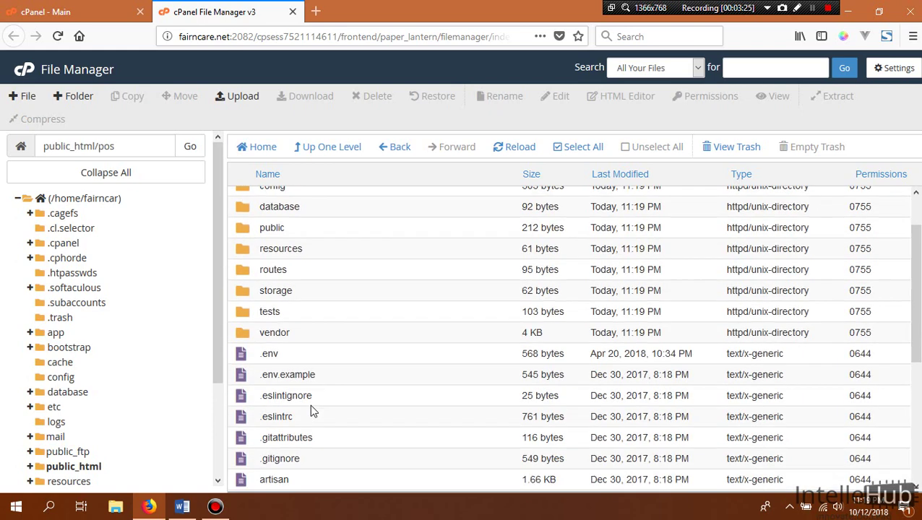
pyautogui.scroll(-3, 311, 405)
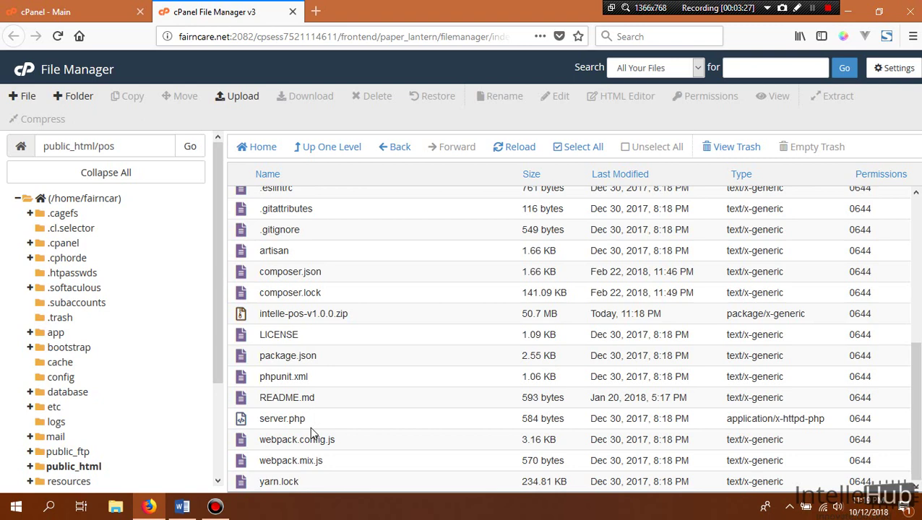
pyautogui.scroll(5, 286, 401)
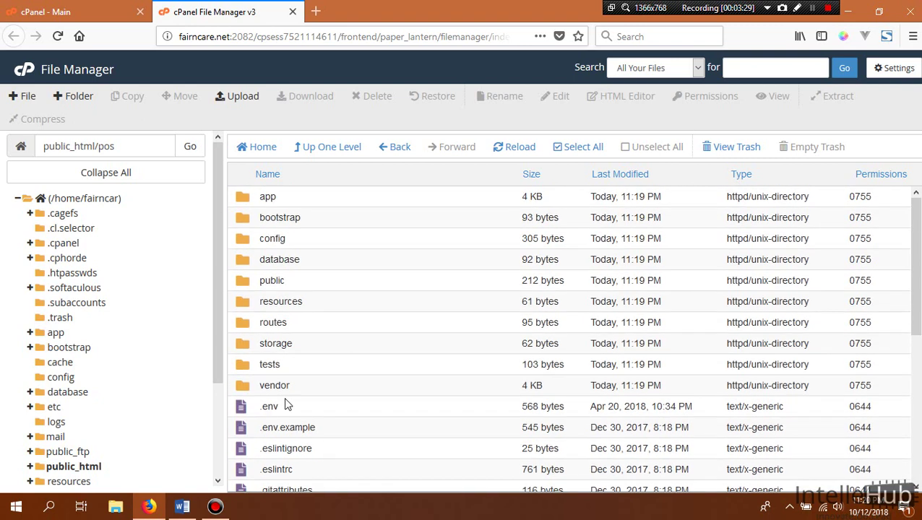
# Step: Open the Intelle POS purchase verification page at pos.fairncare.net/verify-purchase in a new browser tab
pyautogui.click(315, 11)
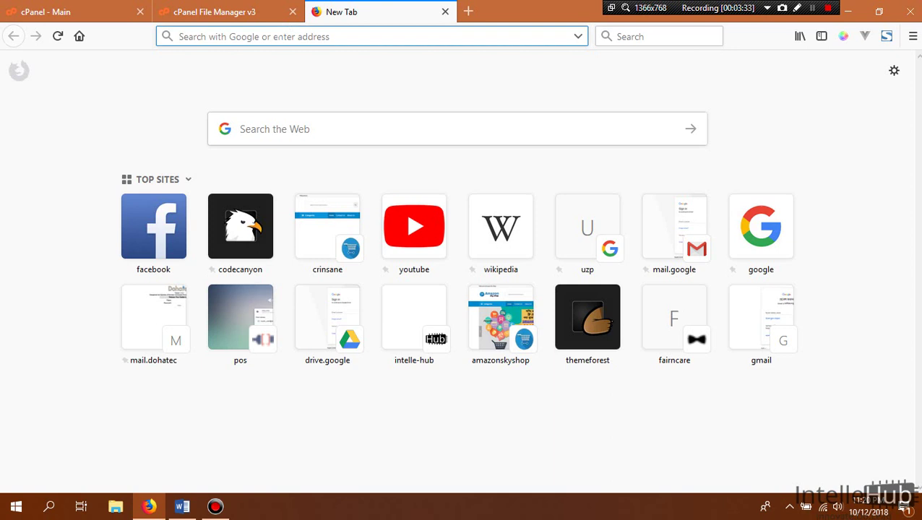
pyautogui.write('pos')
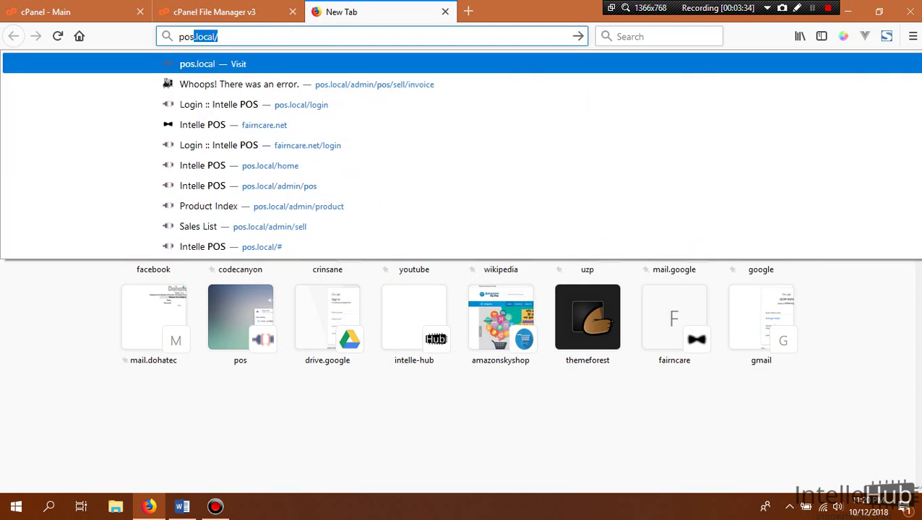
pyautogui.write('.fa')
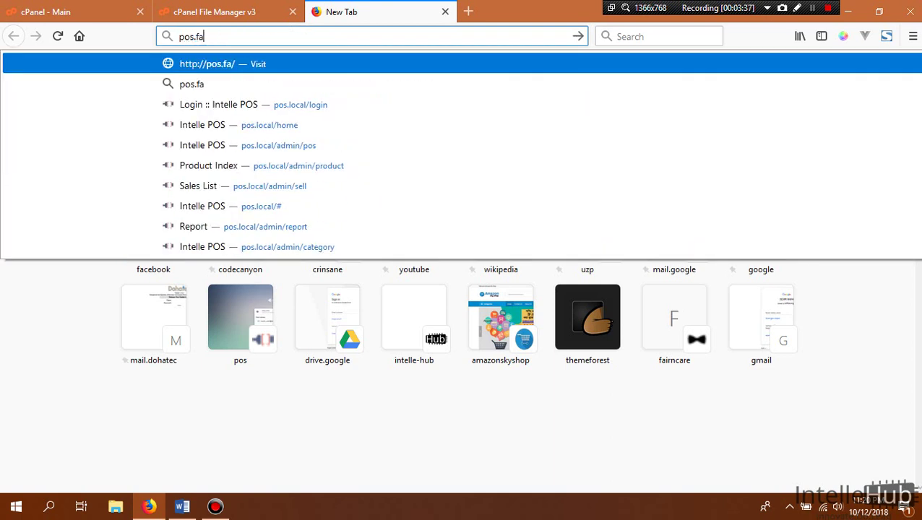
pyautogui.write('irncare.')
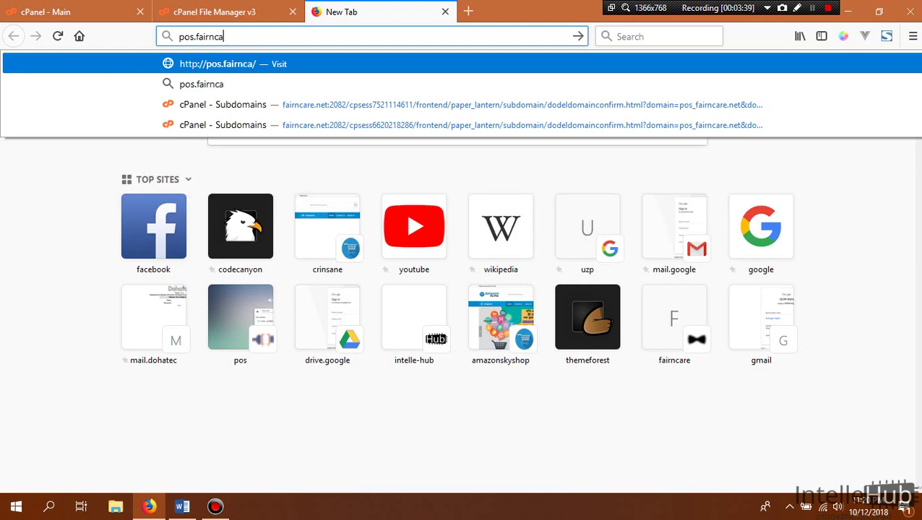
pyautogui.write('net/verify-purchase')
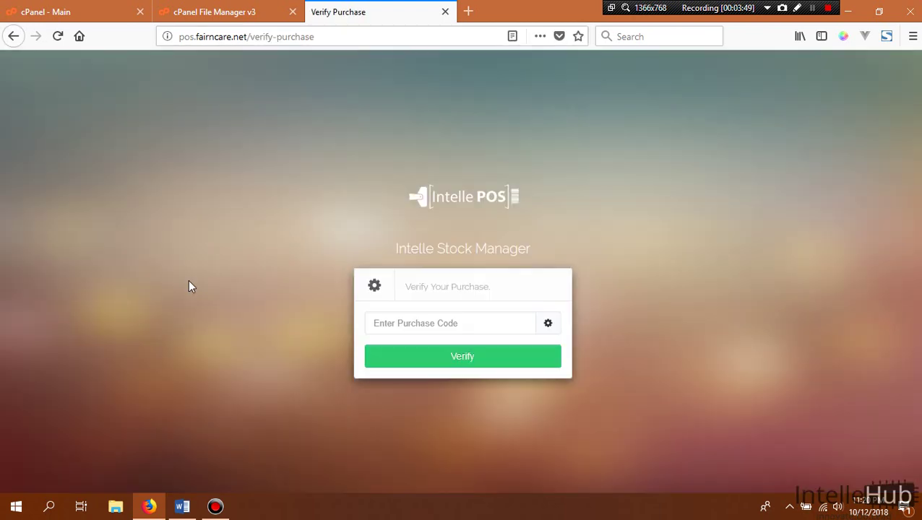
# Step: Verify the purchase with the purchase code and start the installer's server requirements check
pyautogui.click(259, 244)
pyautogui.click(448, 323)
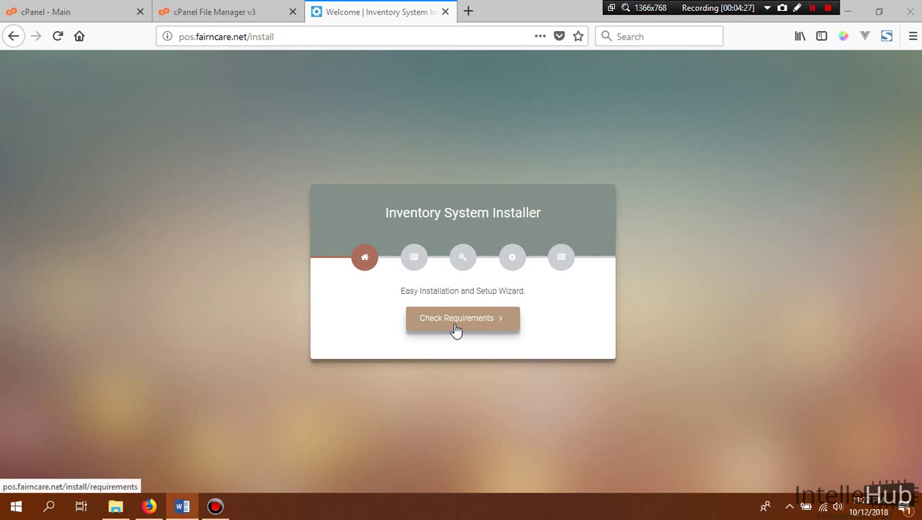
pyautogui.click(456, 330)
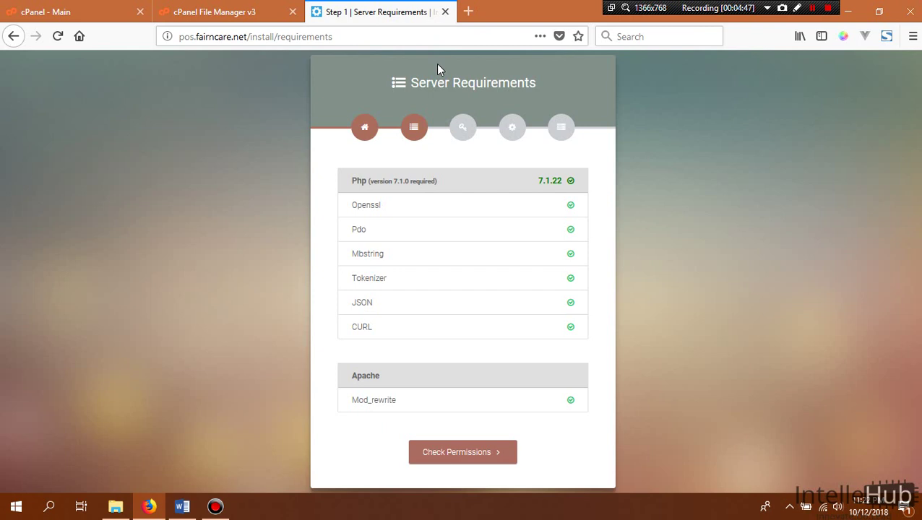
# Step: Check the required PHP version in the server requirements list and continue to the permissions check
pyautogui.doubleClick(368, 181)
pyautogui.moveTo(369, 181); pyautogui.dragTo(436, 181)
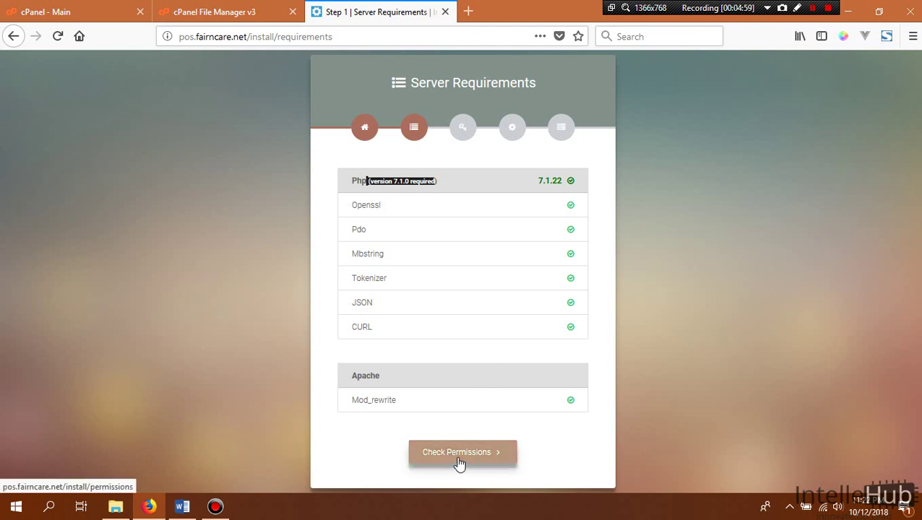
pyautogui.click(458, 458)
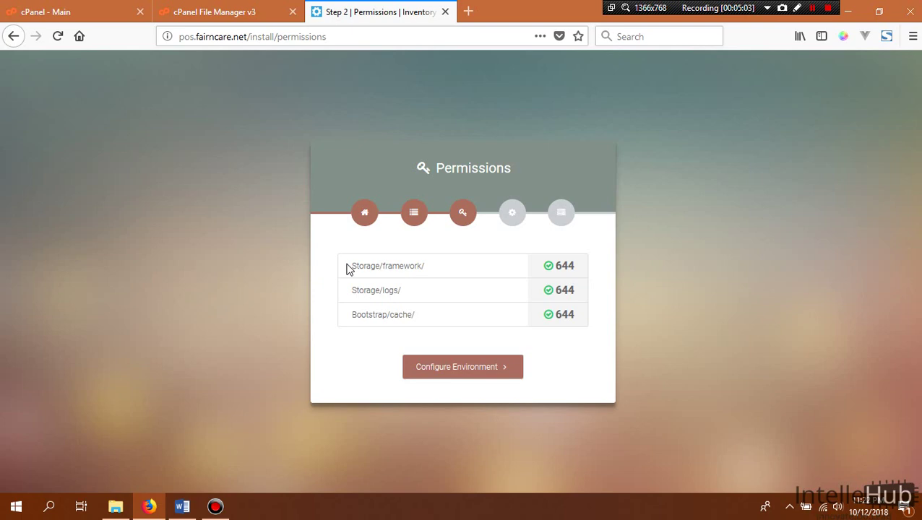
# Step: Check the permissions of the Storage/framework/ and Storage/logs/ folders and continue to the environment configuration
pyautogui.moveTo(350, 266); pyautogui.dragTo(427, 268)
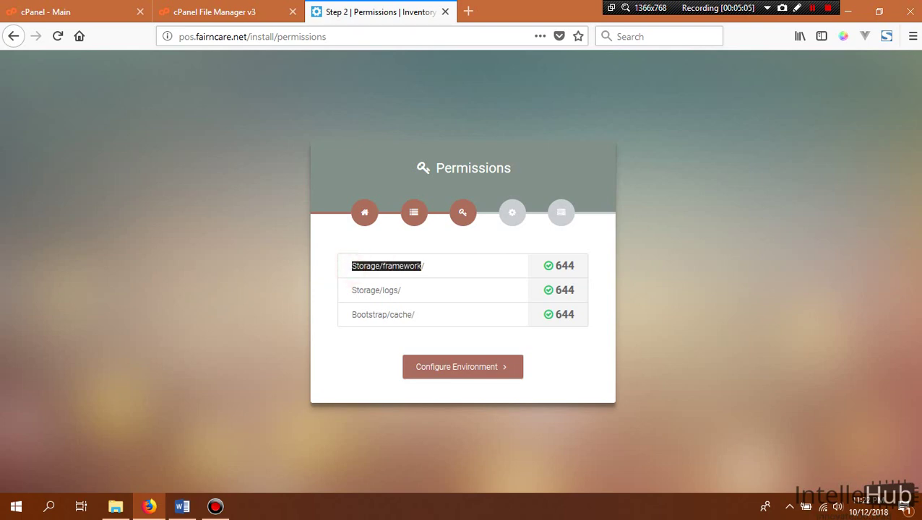
pyautogui.moveTo(364, 291); pyautogui.dragTo(399, 290)
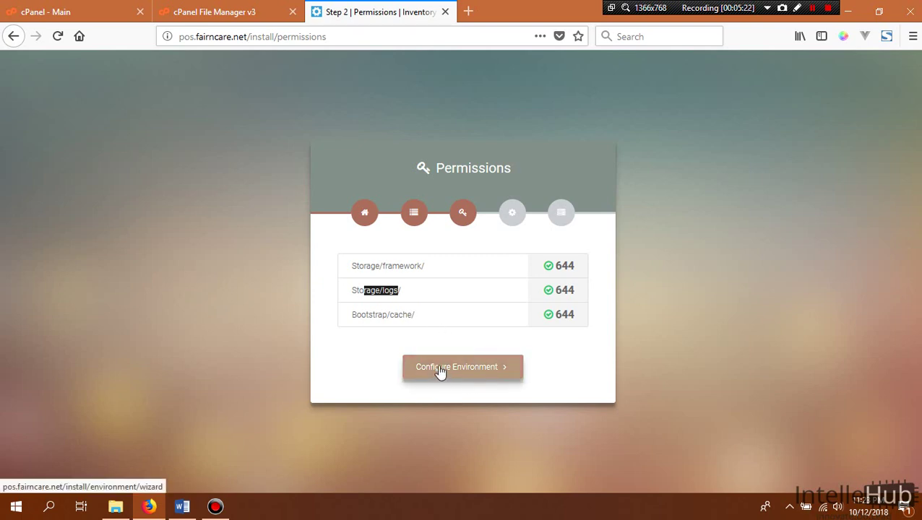
pyautogui.click(441, 370)
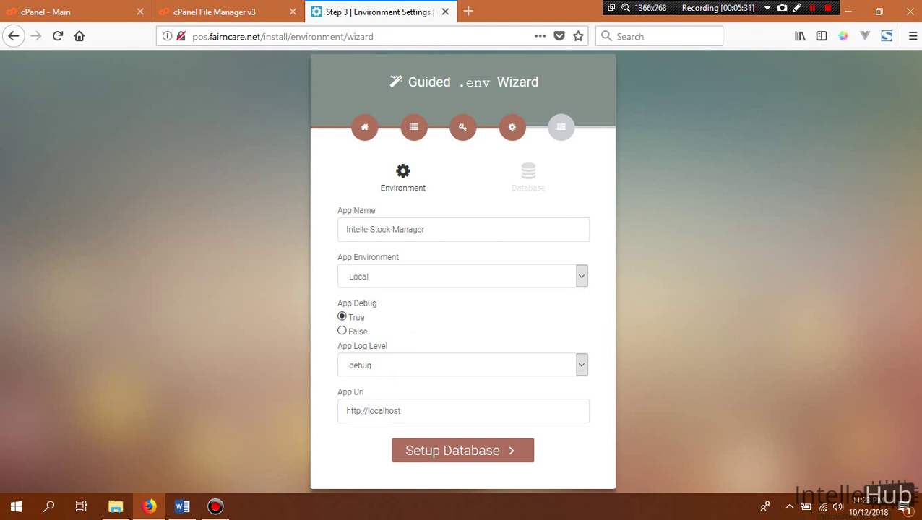
# Step: Keep the environment settings as they are, proceed to the database setup and decline saving the login in the browser
pyautogui.moveTo(401, 411); pyautogui.dragTo(346, 411)
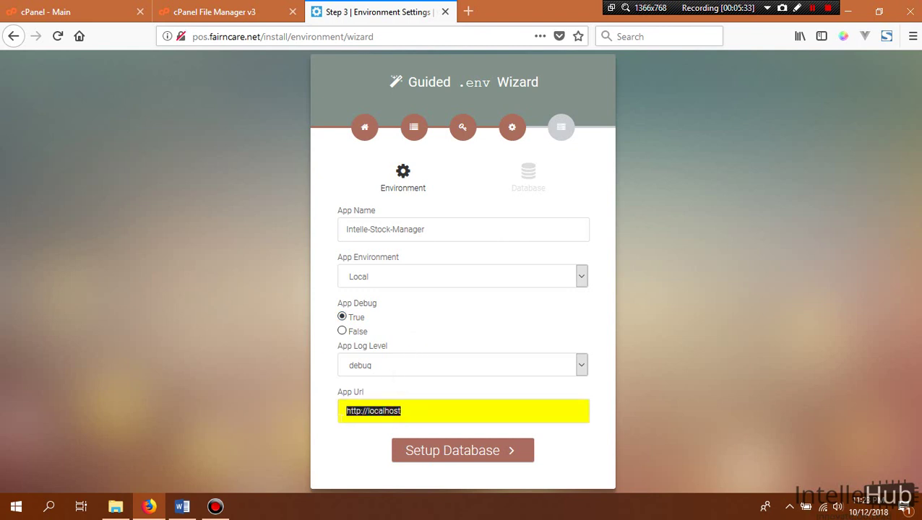
pyautogui.moveTo(260, 36); pyautogui.dragTo(192, 36)
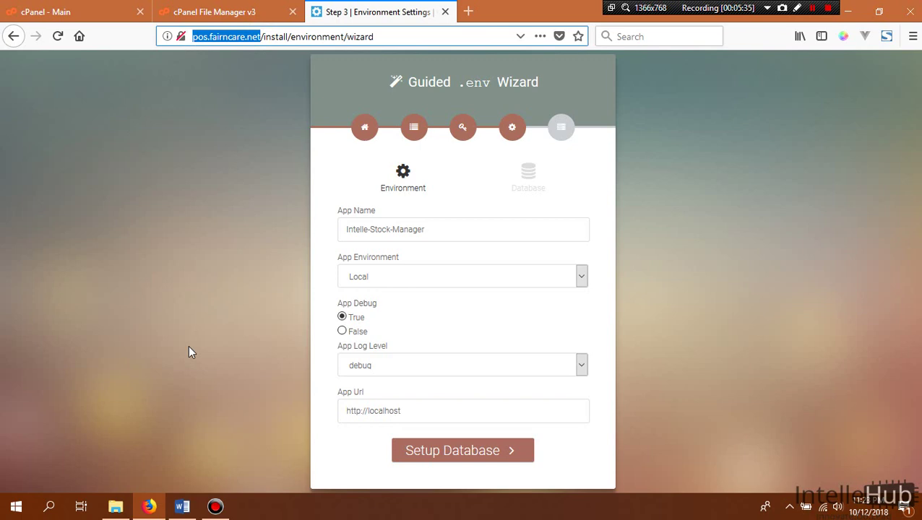
pyautogui.click(189, 352)
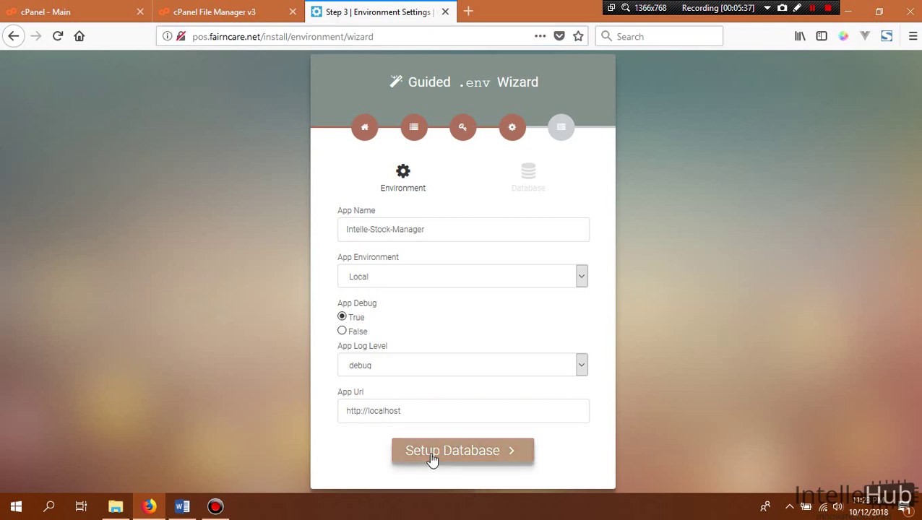
pyautogui.click(432, 459)
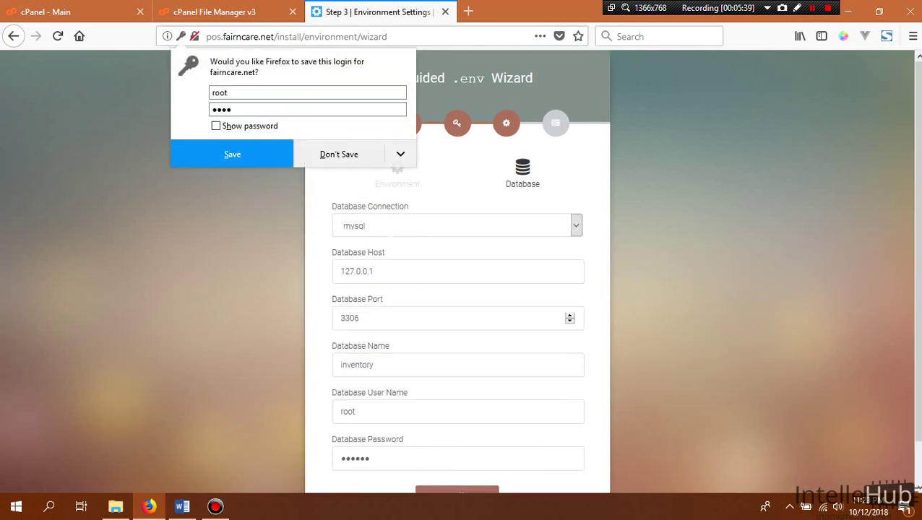
pyautogui.click(337, 156)
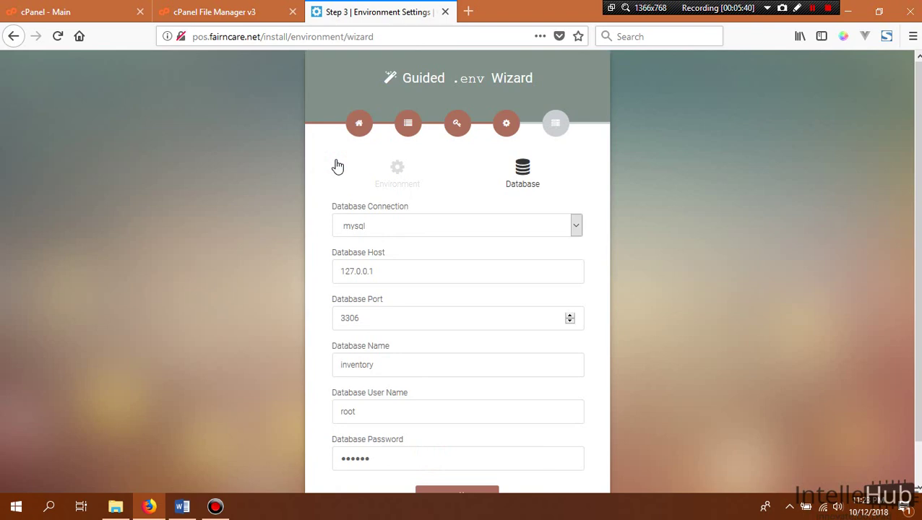
# Step: Examine the installer's database settings, including the connection types, the host and the database name
pyautogui.scroll(-2, 337, 167)
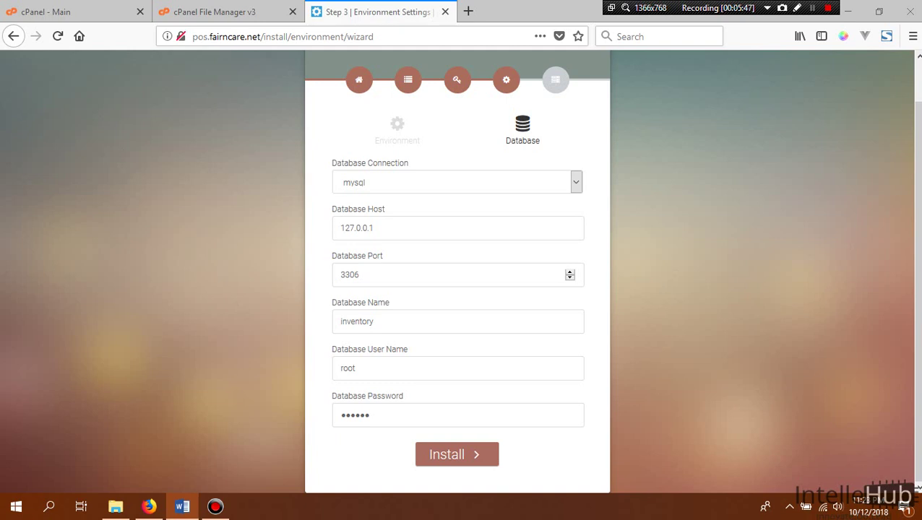
pyautogui.click(536, 187)
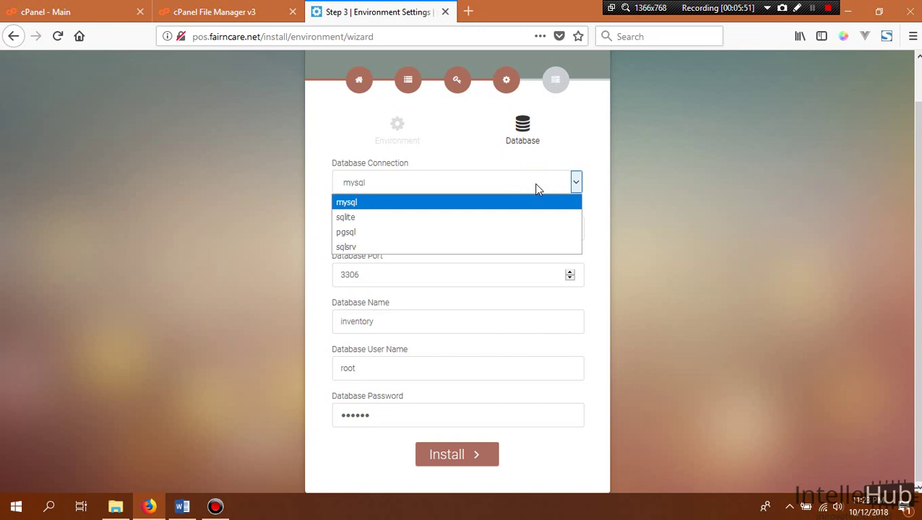
pyautogui.click(734, 189)
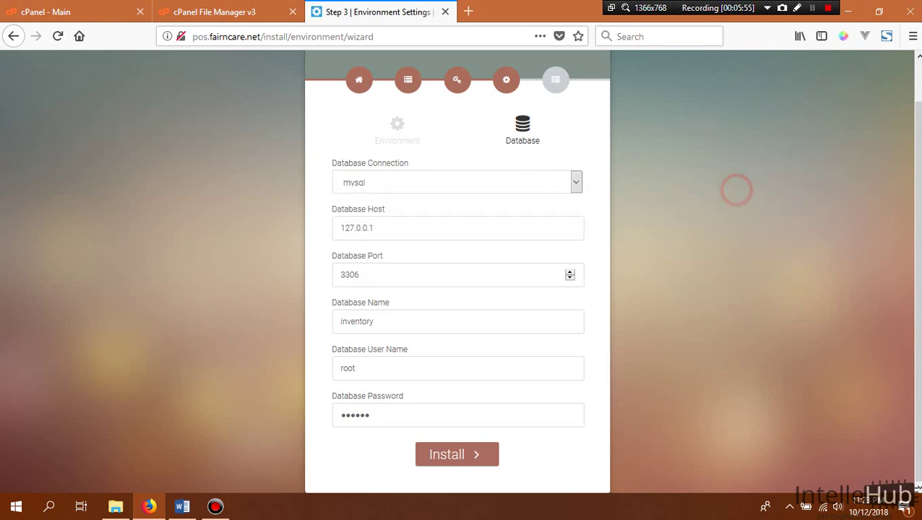
pyautogui.tripleClick(402, 230)
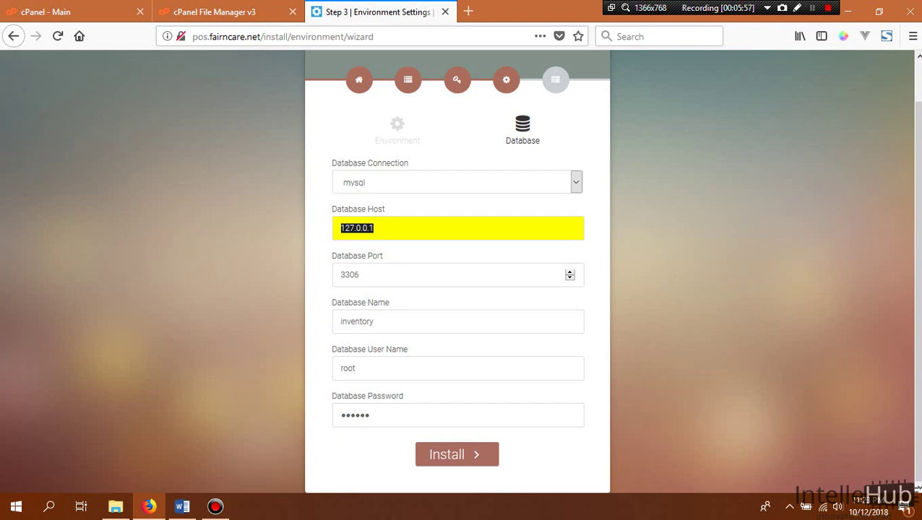
pyautogui.click(219, 288)
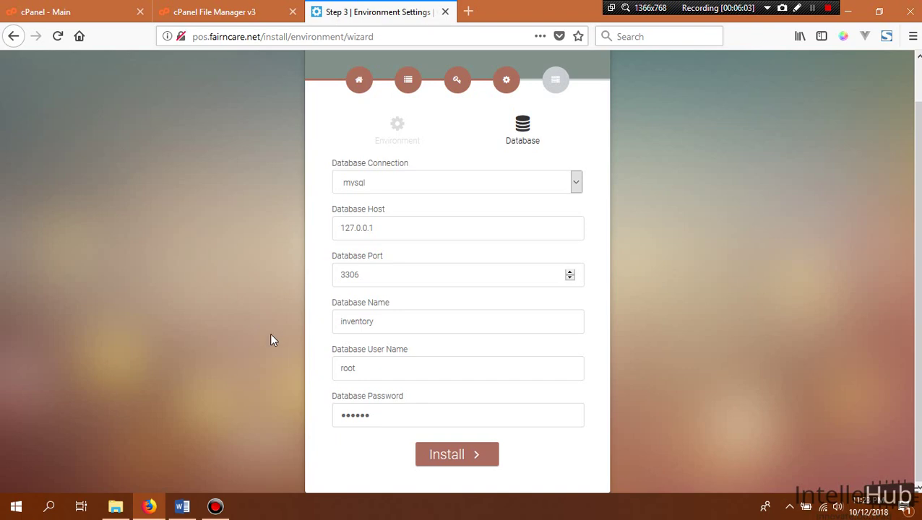
pyautogui.click(450, 457)
pyautogui.doubleClick(396, 321)
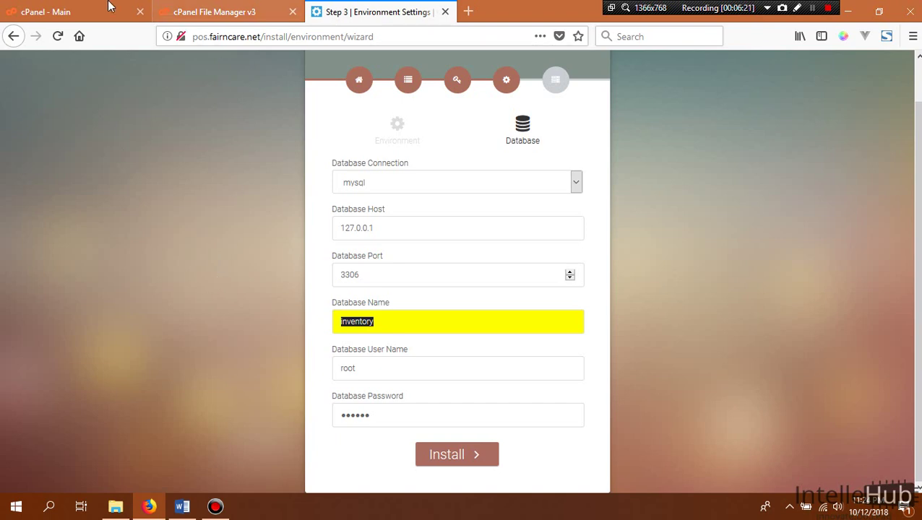
# Step: Return to the cPanel home page and open MySQL Databases
pyautogui.click(62, 9)
pyautogui.scroll(-2, 113, 360)
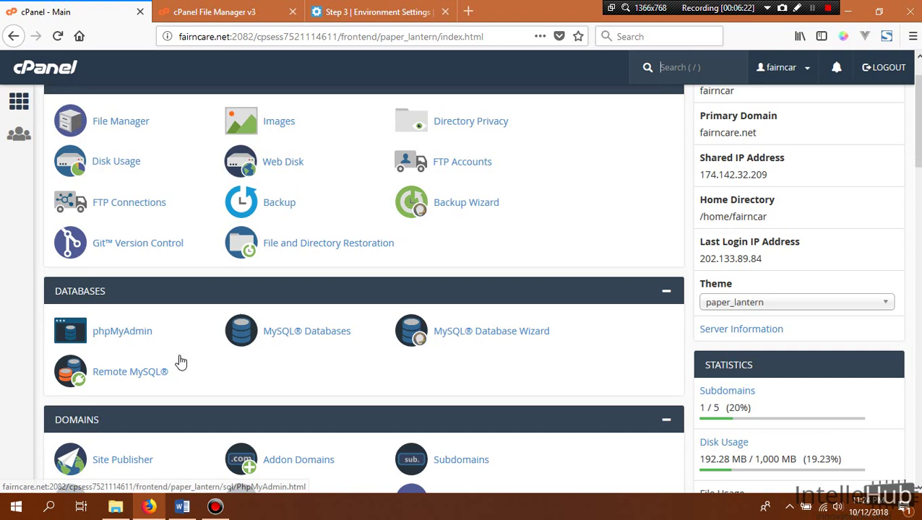
pyautogui.click(326, 331)
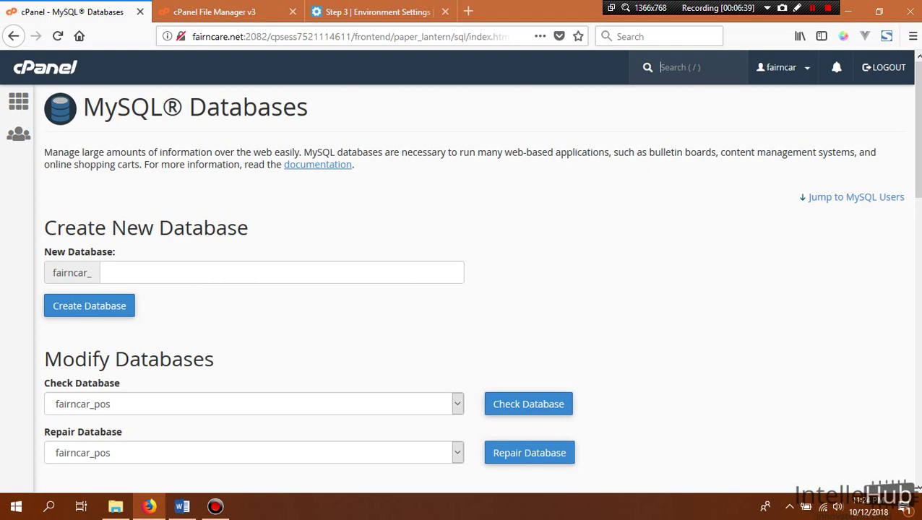
# Step: Create a new MySQL database named inventory with the account prefix and copy its full name, fairncar_inventory
pyautogui.click(197, 272)
pyautogui.write('inv')
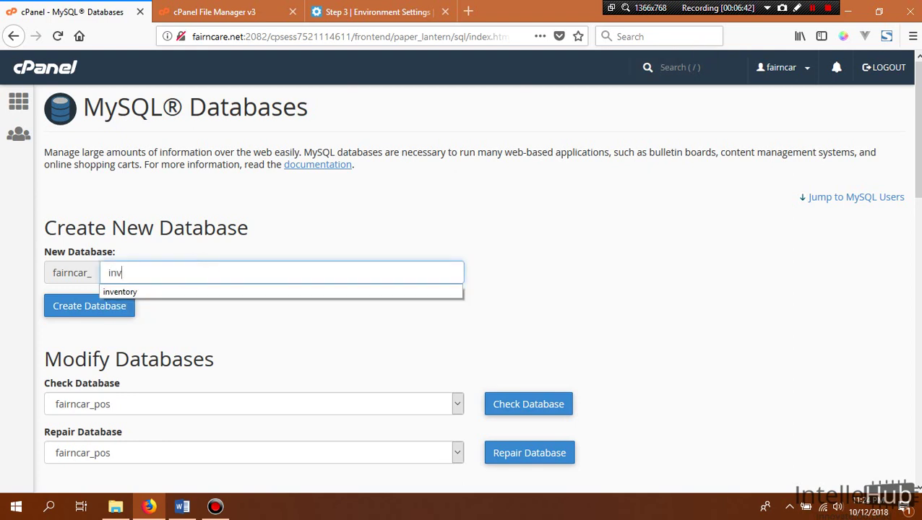
pyautogui.write('entory')
pyautogui.click(353, 200)
pyautogui.click(99, 308)
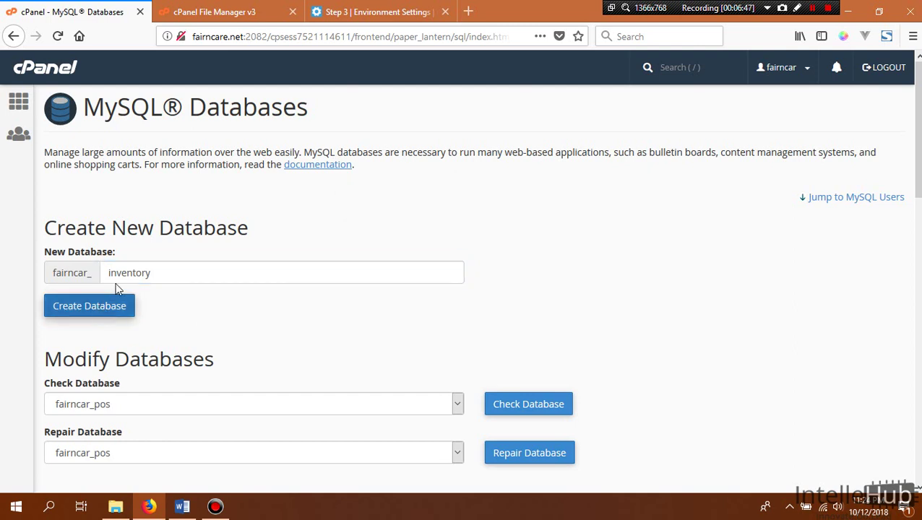
pyautogui.click(122, 313)
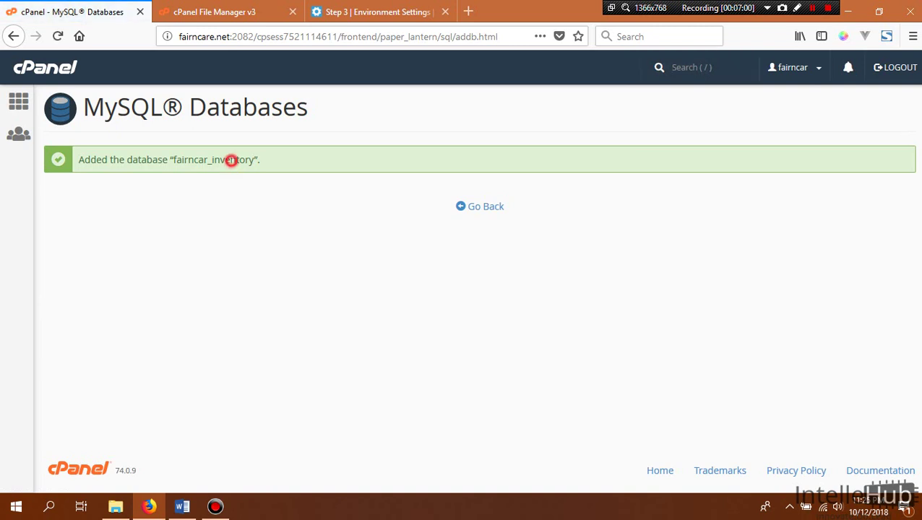
pyautogui.doubleClick(232, 160)
pyautogui.hotkey('ctrl', 'c')
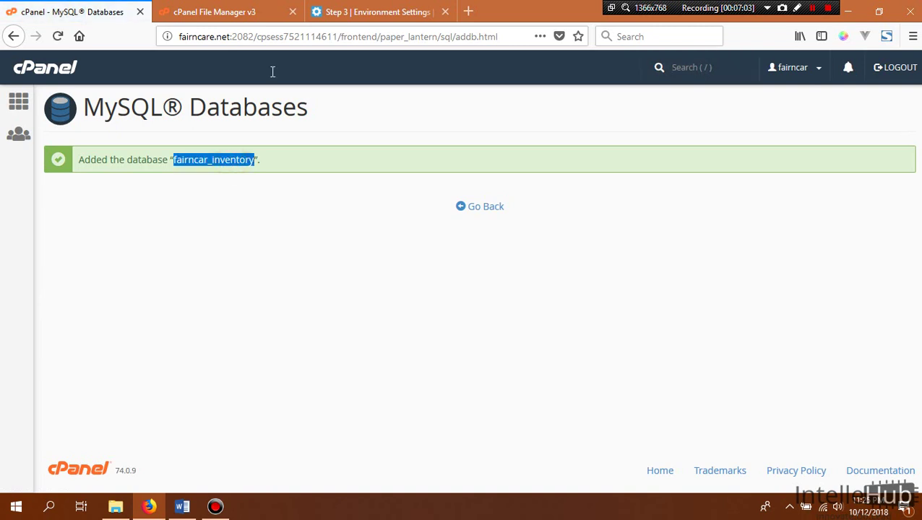
# Step: Set the installer's database name to the copied fairncar_inventory
pyautogui.click(377, 10)
pyautogui.hotkey('ctrl', 'v')
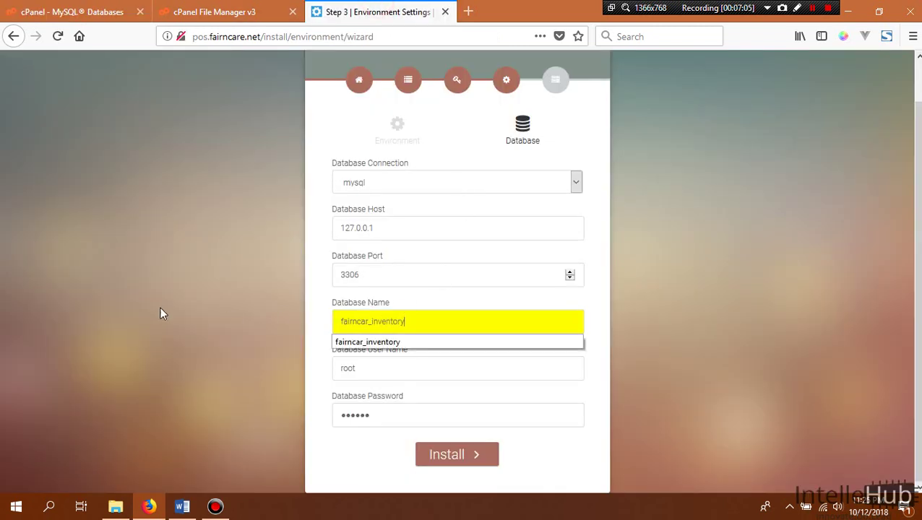
pyautogui.click(156, 305)
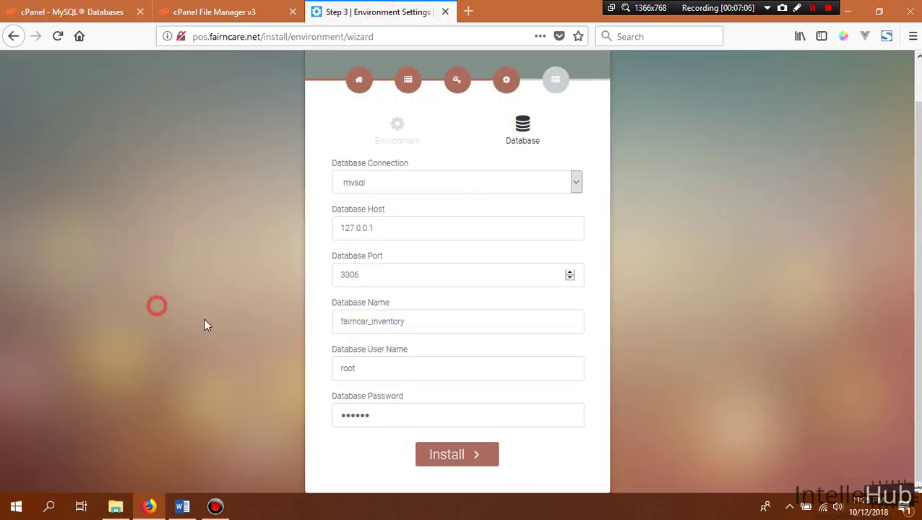
# Step: Go back to the MySQL Databases overview in cPanel and enter invento as the new MySQL user's username
pyautogui.click(95, 8)
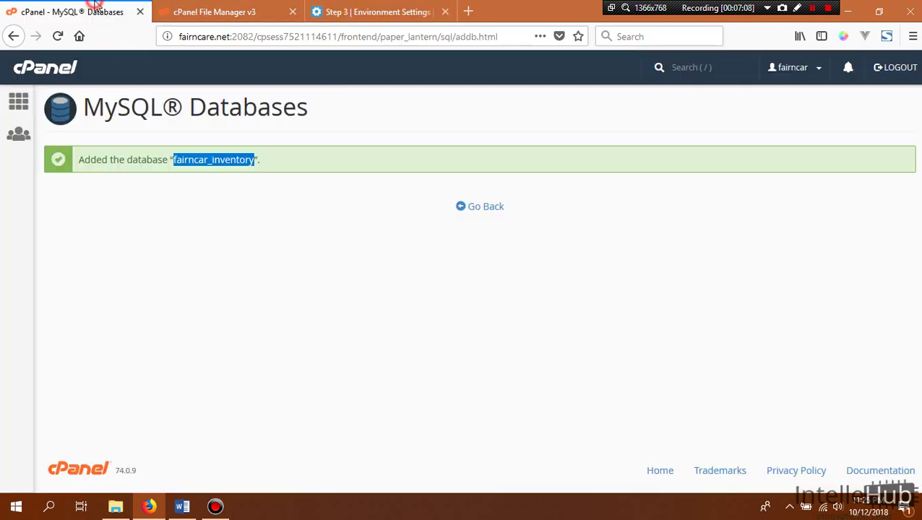
pyautogui.click(481, 206)
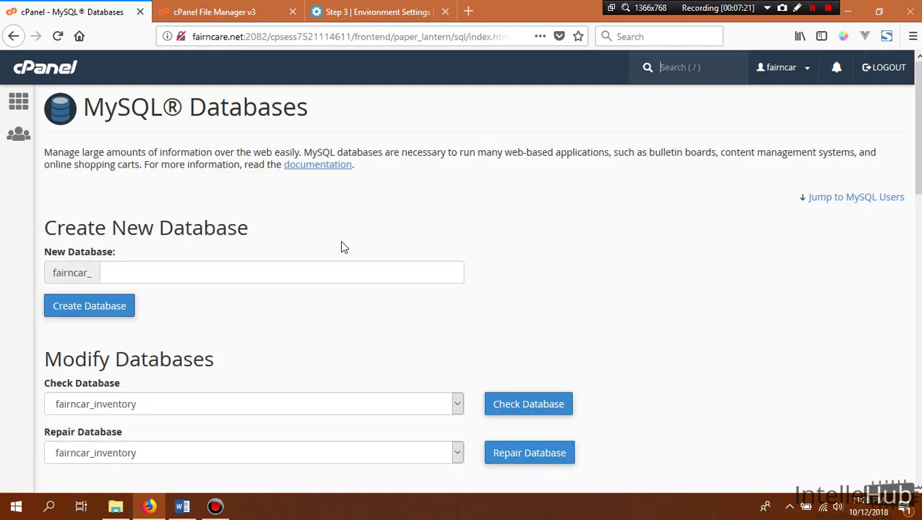
pyautogui.scroll(-5, 344, 248)
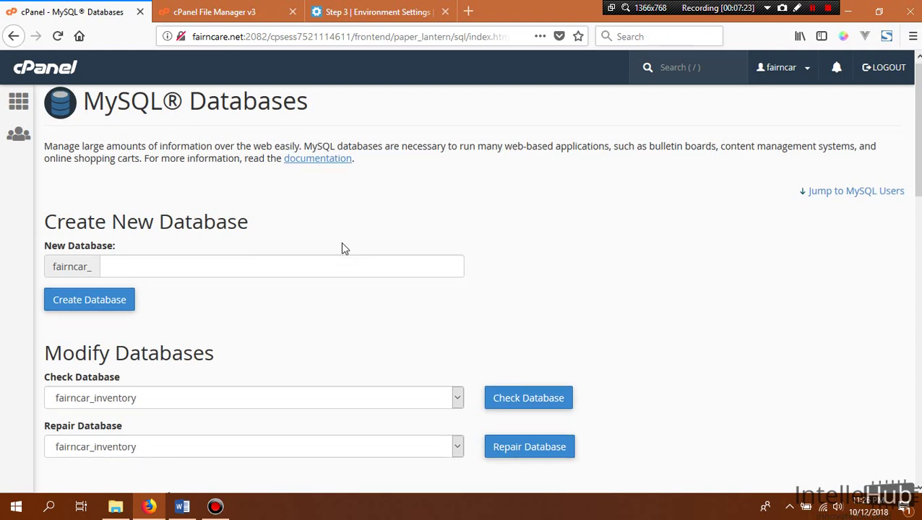
pyautogui.scroll(-3, 341, 242)
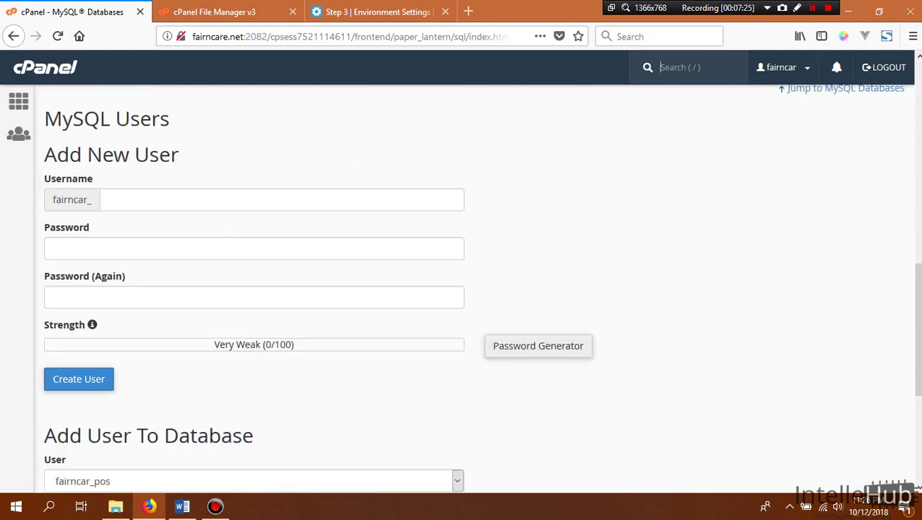
pyautogui.click(163, 207)
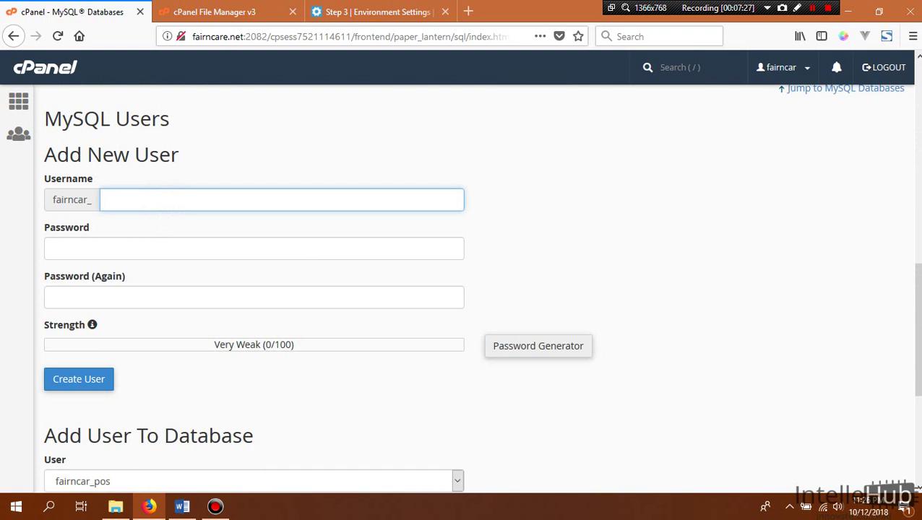
pyautogui.write('invento')
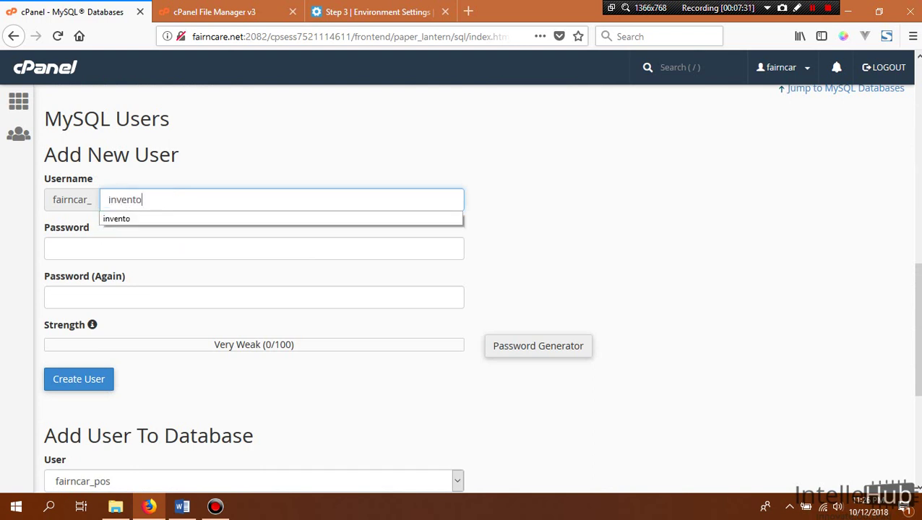
pyautogui.click(268, 137)
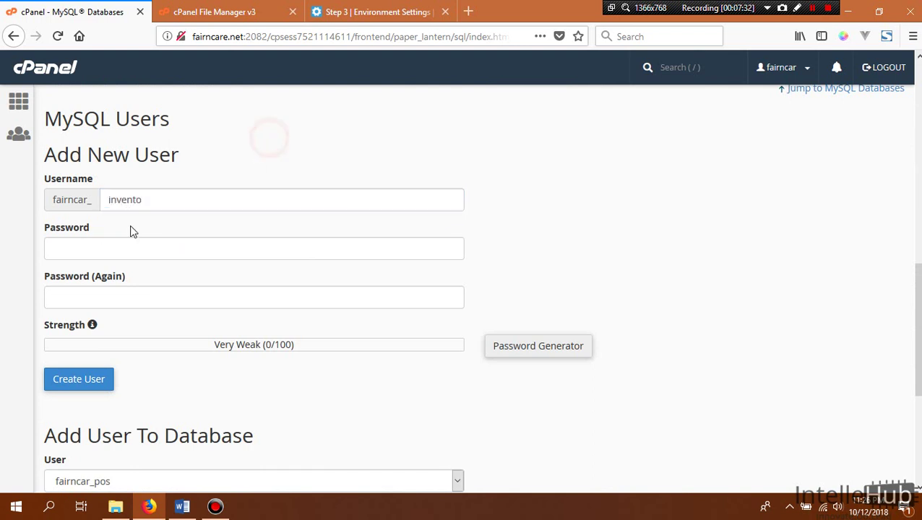
# Step: Generate a password for the new MySQL user, mark it as copied to a safe place and use it
pyautogui.click(531, 355)
pyautogui.click(391, 228)
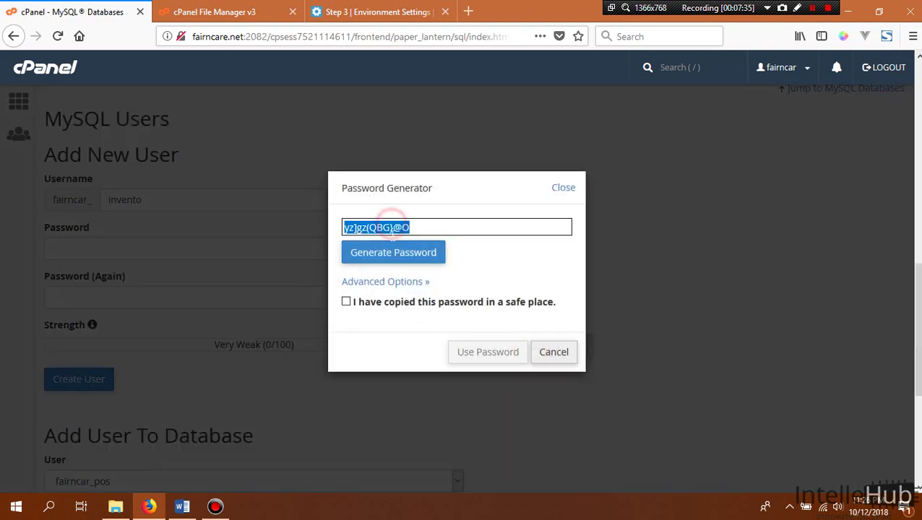
pyautogui.click(346, 302)
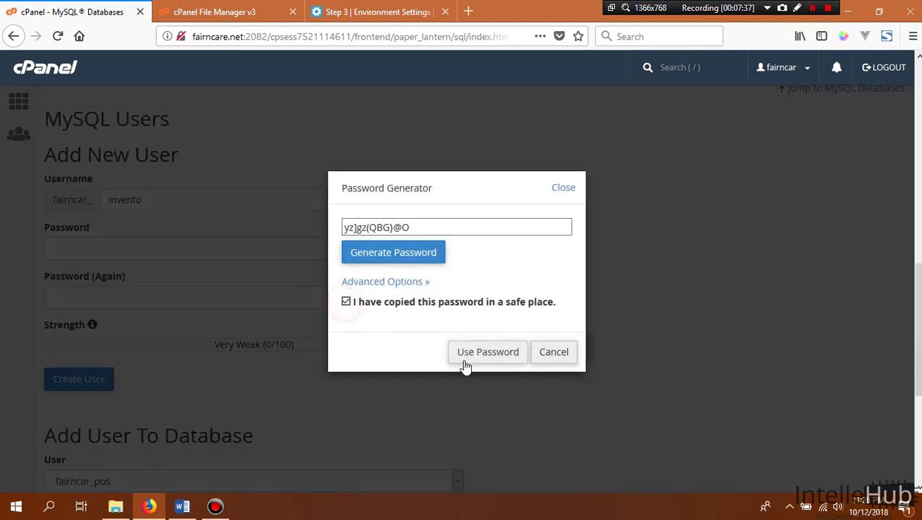
pyautogui.click(488, 354)
# Step: Replace the database password in the installer with the generated MySQL user password
pyautogui.click(389, 8)
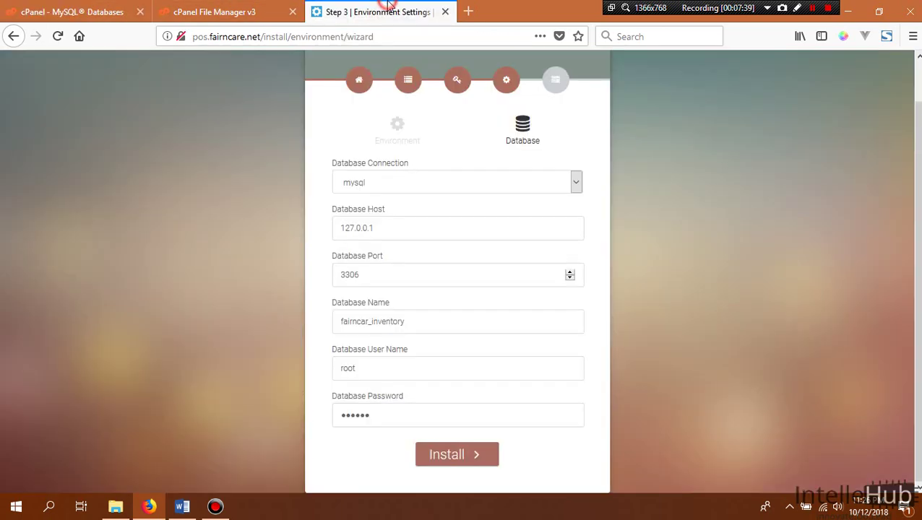
pyautogui.click(410, 416)
pyautogui.hotkey('ctrl', 'a')
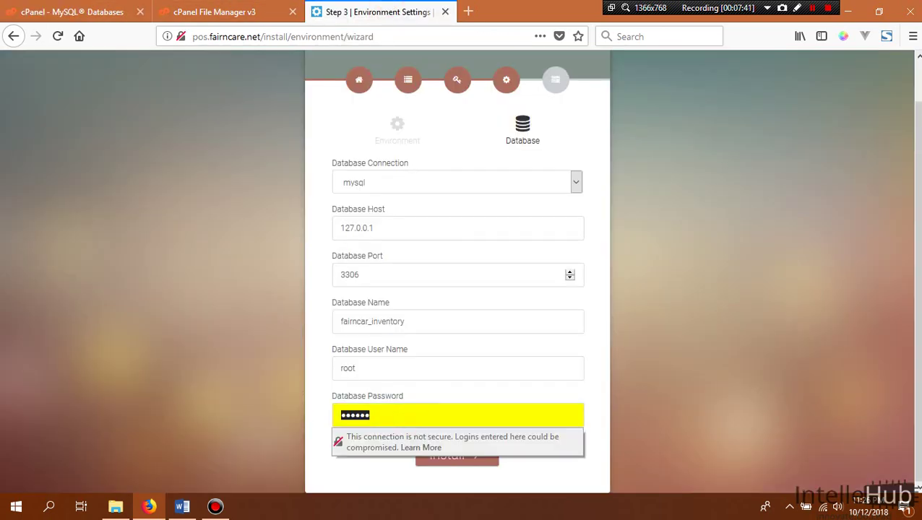
pyautogui.hotkey('ctrl', 'v')
pyautogui.click(232, 211)
# Step: Create the MySQL user invento in cPanel and decline saving the login in the browser
pyautogui.click(214, 12)
pyautogui.click(72, 11)
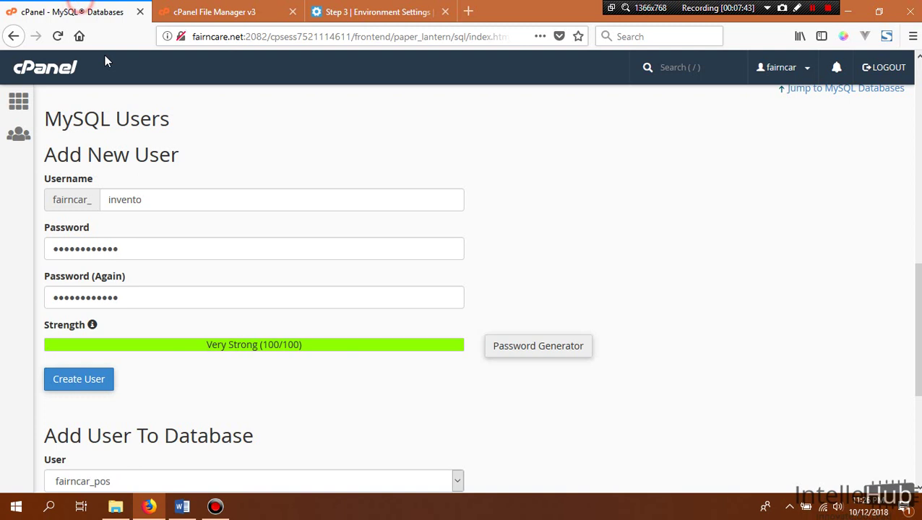
pyautogui.click(94, 383)
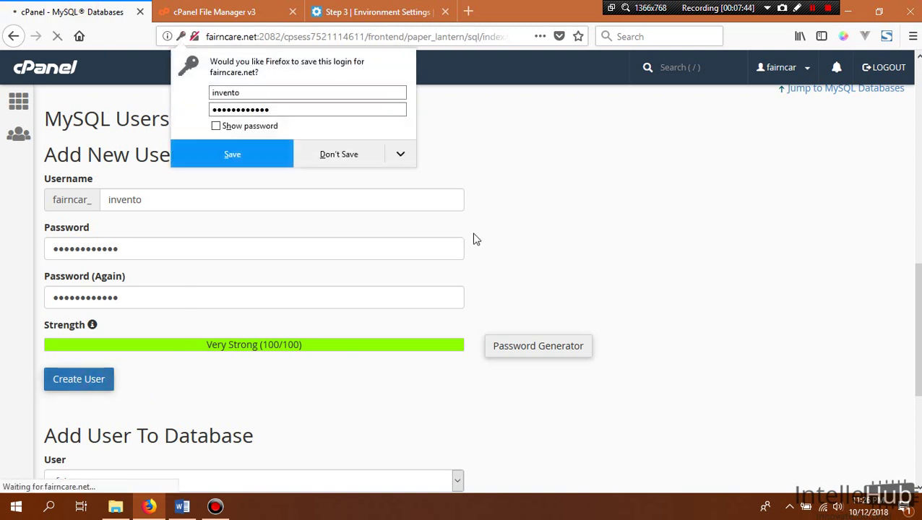
pyautogui.click(345, 157)
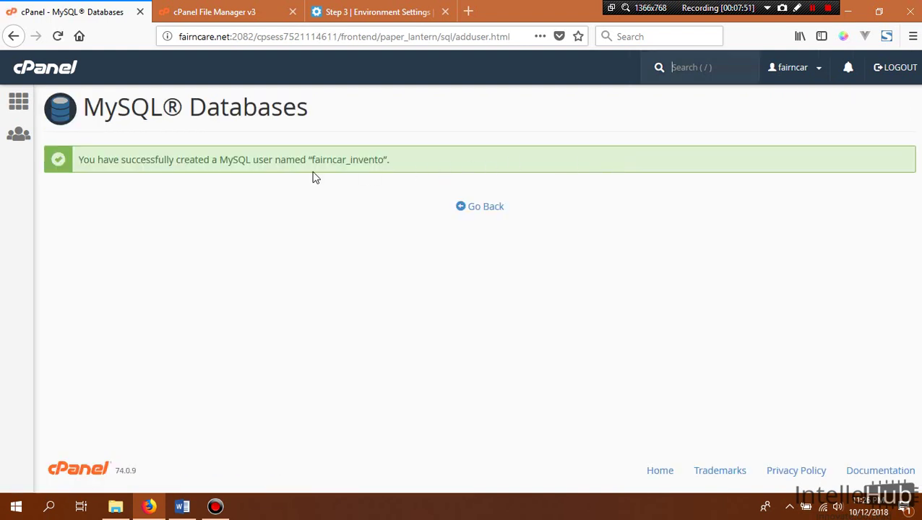
# Step: Copy the new MySQL user's full name and set it as the installer's database user name, fairncar_invento
pyautogui.click(339, 159)
pyautogui.doubleClick(340, 159)
pyautogui.hotkey('ctrl', 'c')
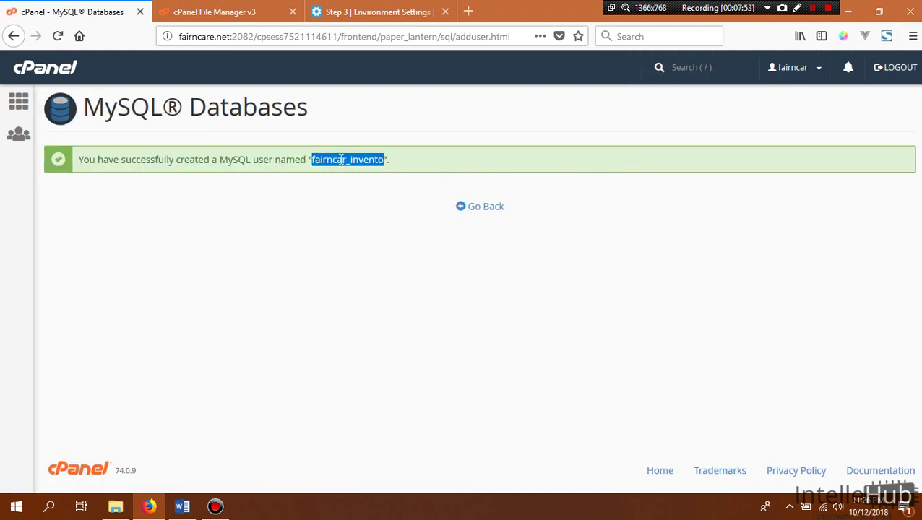
pyautogui.click(358, 9)
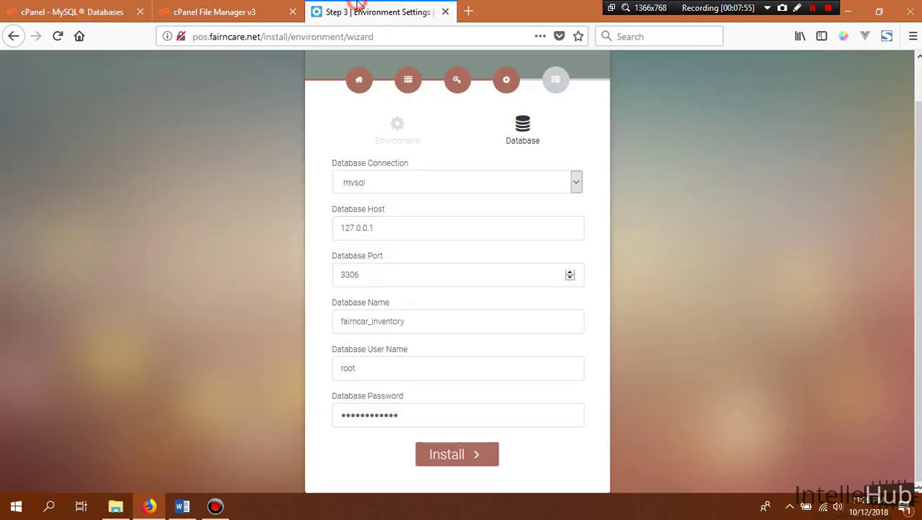
pyautogui.doubleClick(366, 373)
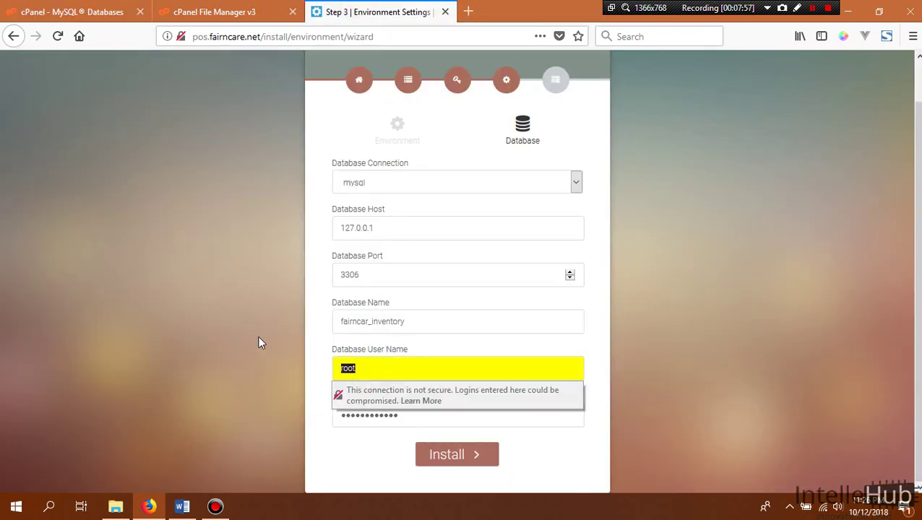
pyautogui.hotkey('ctrl', 'v')
pyautogui.click(241, 325)
# Step: Return to the MySQL Databases overview in cPanel and add the user fairncar_invento to the database fairncar_inventory
pyautogui.click(97, 8)
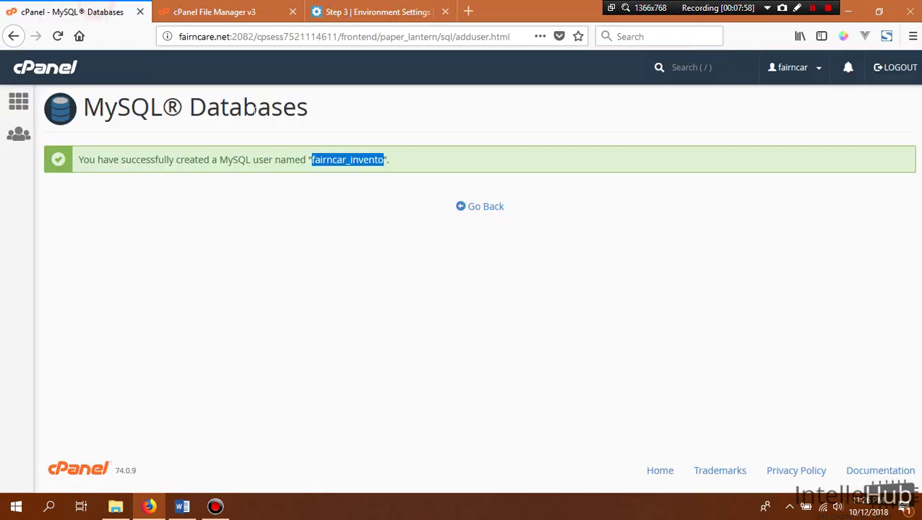
pyautogui.click(474, 207)
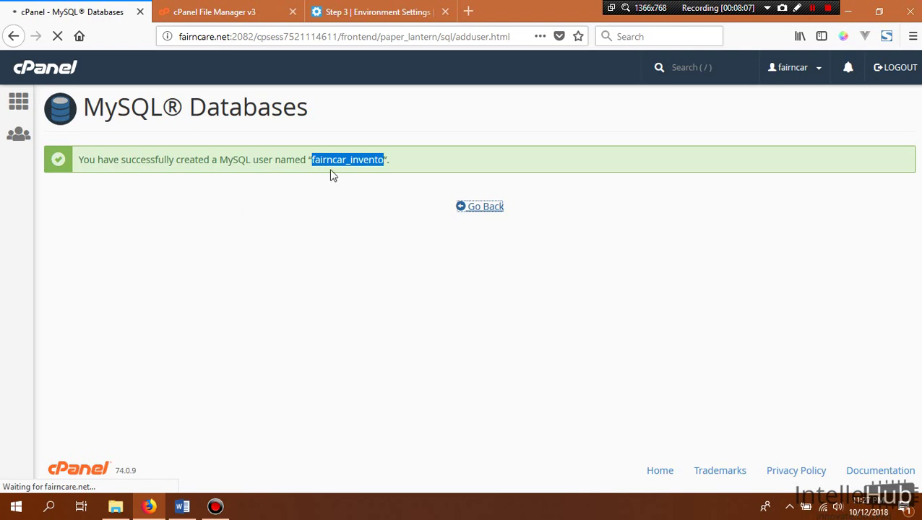
pyautogui.scroll(-8, 382, 220)
pyautogui.scroll(-6, 378, 220)
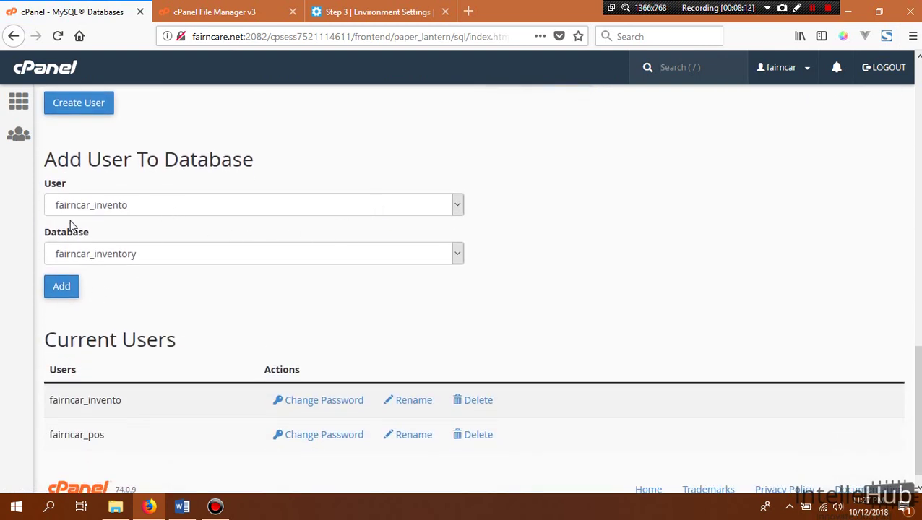
pyautogui.moveTo(69, 159); pyautogui.dragTo(233, 160)
pyautogui.click(63, 288)
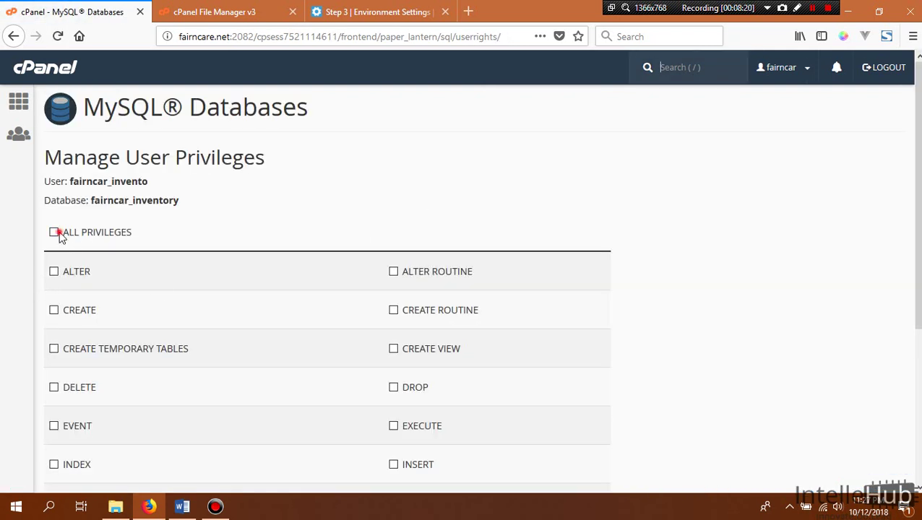
# Step: Grant fairncar_invento all privileges on the fairncar_inventory database and save the changes
pyautogui.click(55, 233)
pyautogui.scroll(-3, 154, 272)
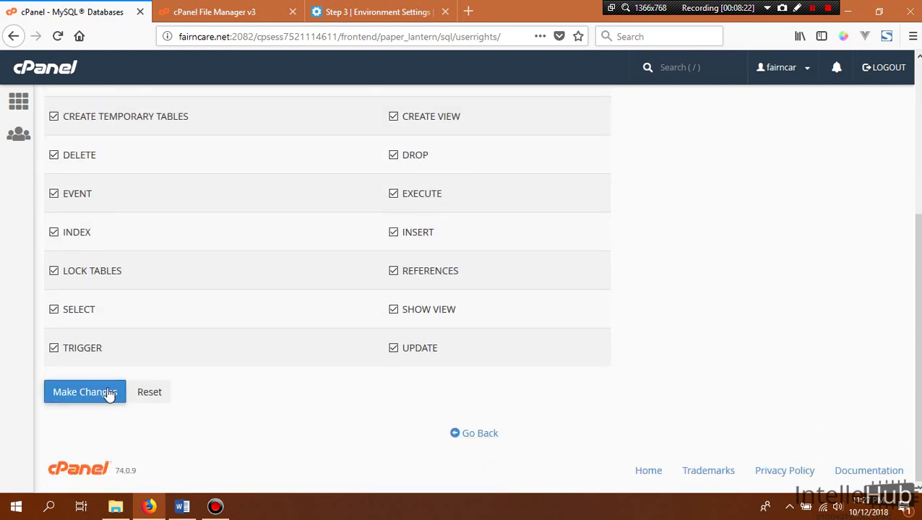
pyautogui.click(88, 394)
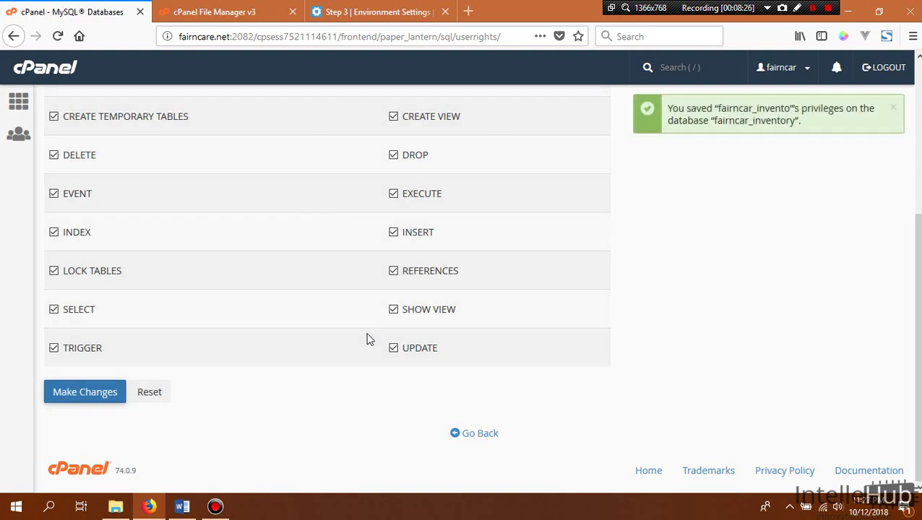
# Step: Run the installation from the installer's database settings and decline saving the login in the browser
pyautogui.click(368, 9)
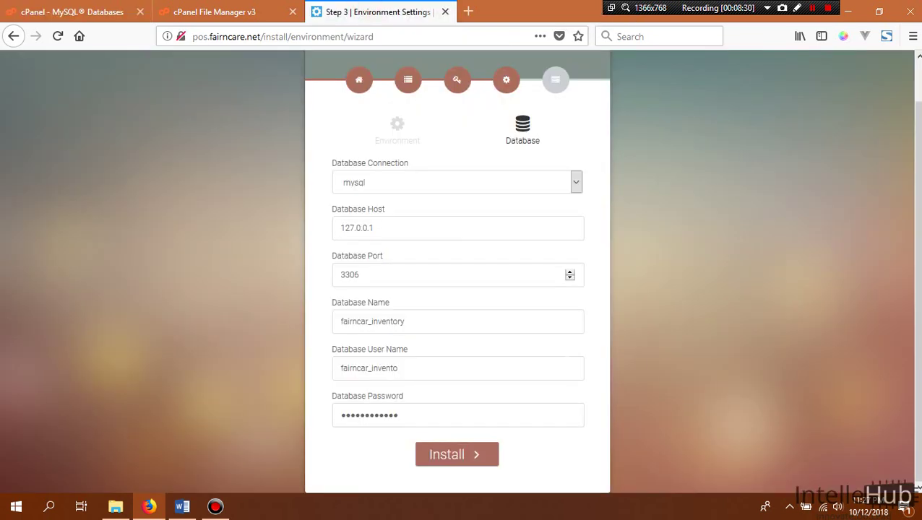
pyautogui.click(453, 460)
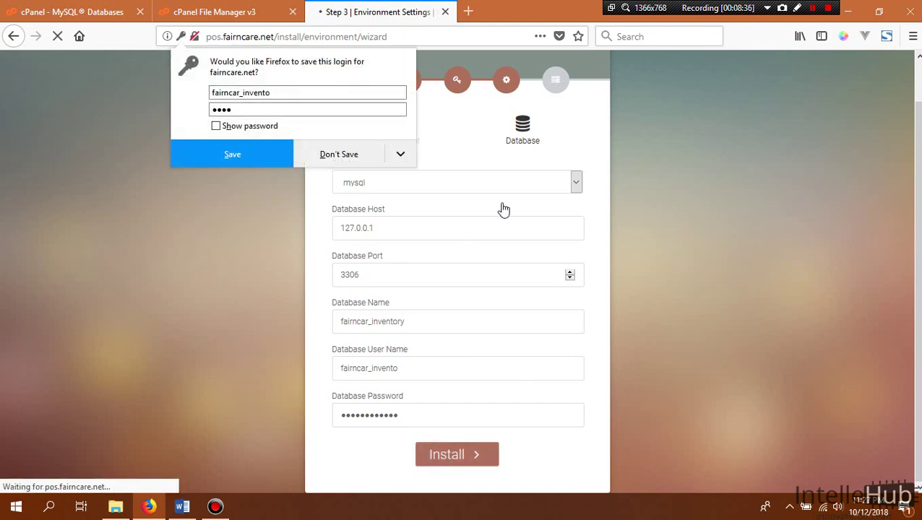
pyautogui.click(337, 154)
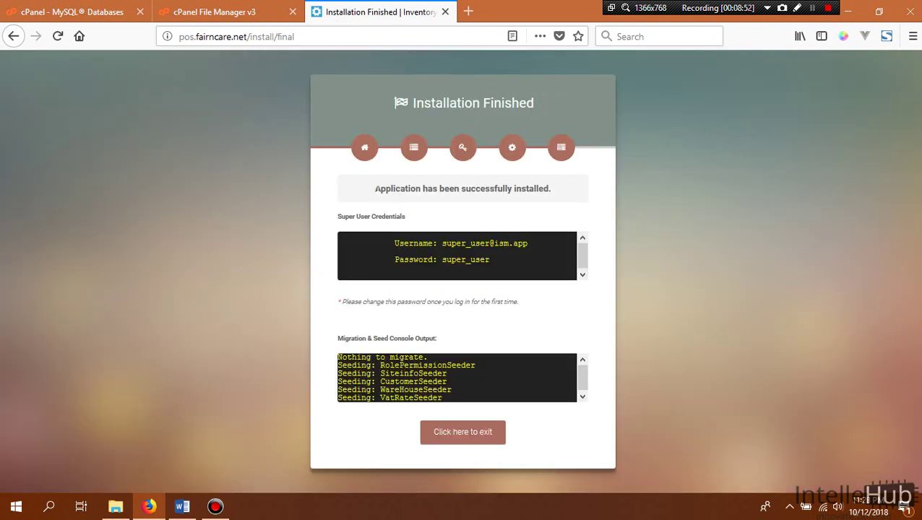
# Step: Review the super user credentials on the installation summary and exit the installer to the login page
pyautogui.moveTo(373, 190); pyautogui.dragTo(557, 192)
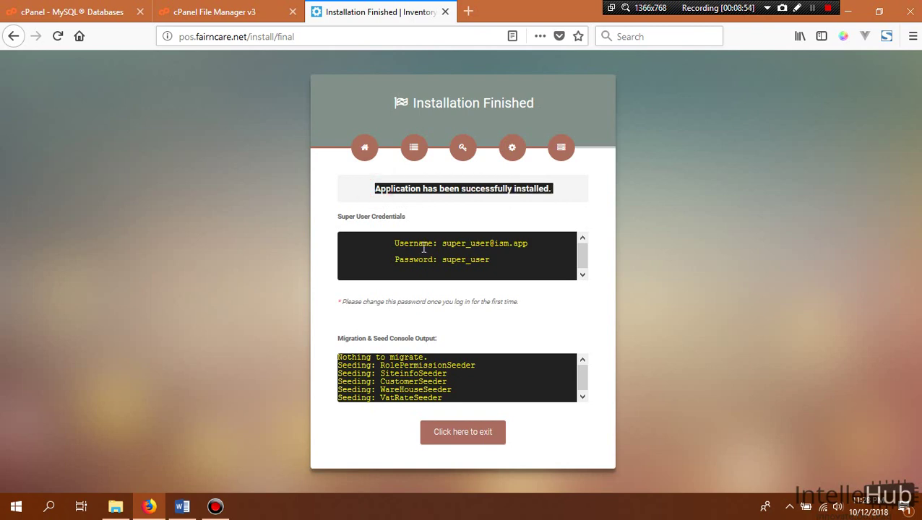
pyautogui.click(402, 243)
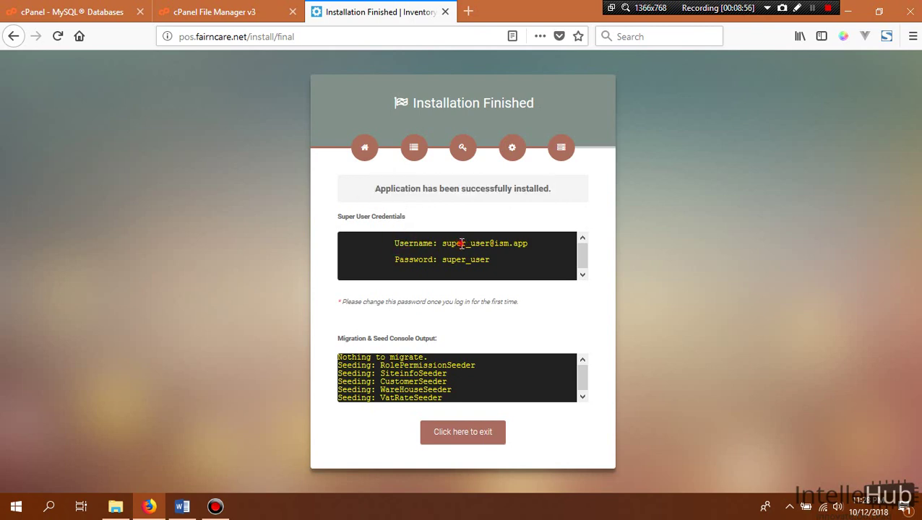
pyautogui.moveTo(442, 261); pyautogui.dragTo(483, 264)
pyautogui.click(487, 441)
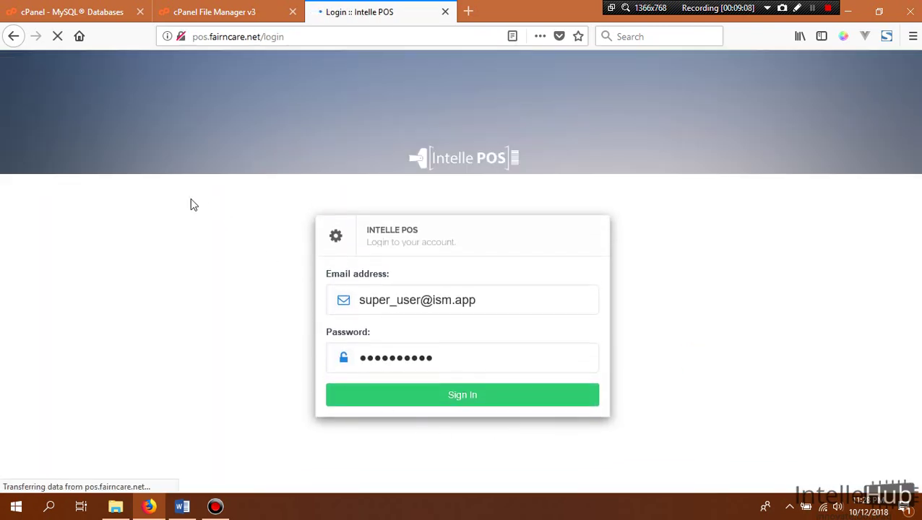
# Step: Sign in to Intelle POS with the prefilled super user email and password, and look over the dashboard
pyautogui.click(190, 201)
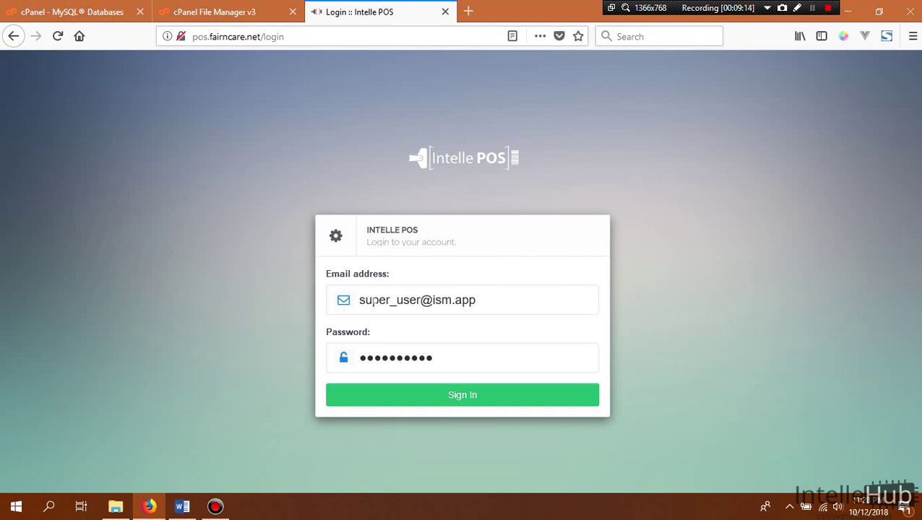
pyautogui.moveTo(373, 300); pyautogui.dragTo(478, 302)
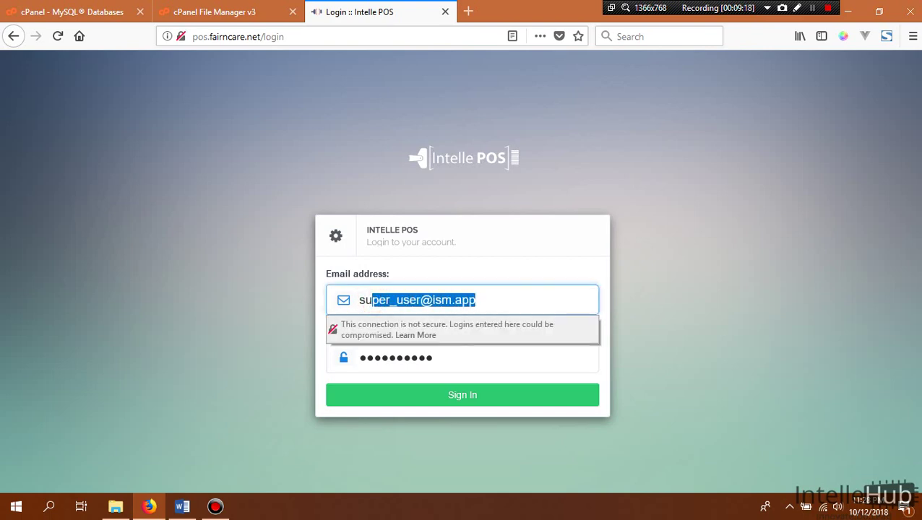
pyautogui.doubleClick(437, 356)
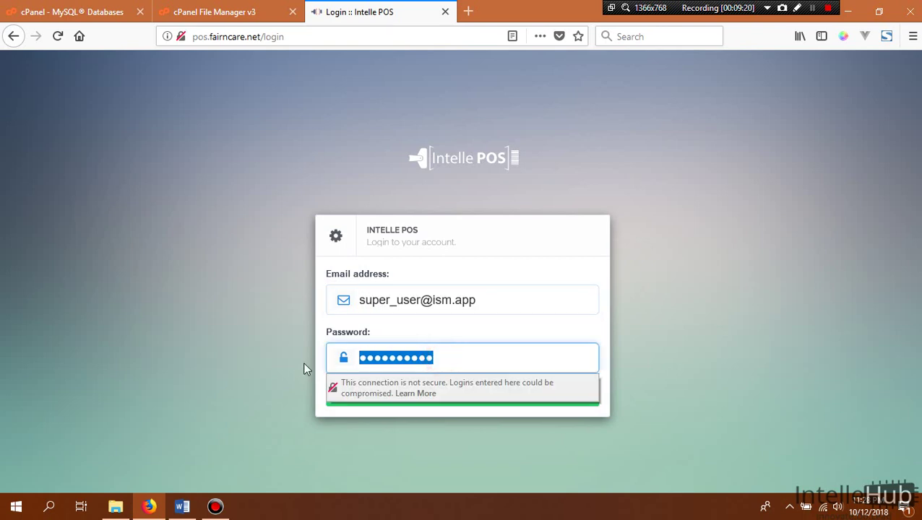
pyautogui.click(142, 299)
pyautogui.click(463, 396)
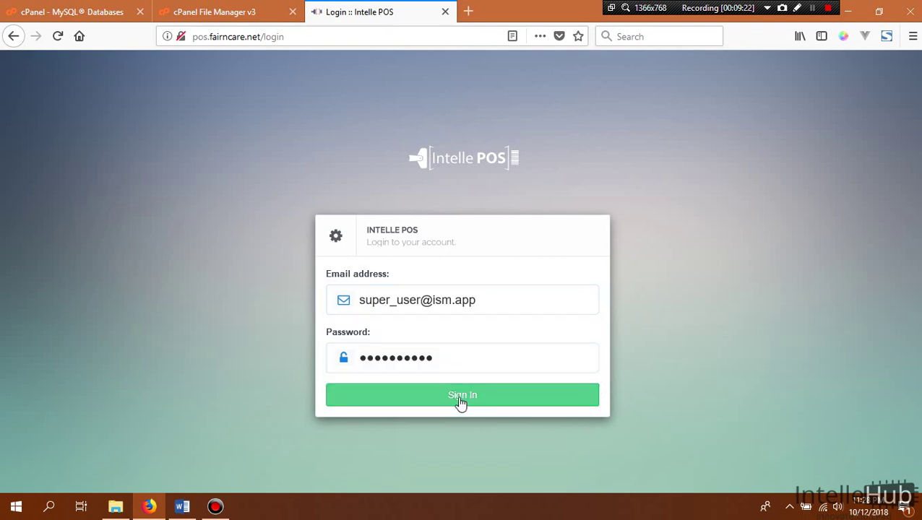
pyautogui.click(334, 151)
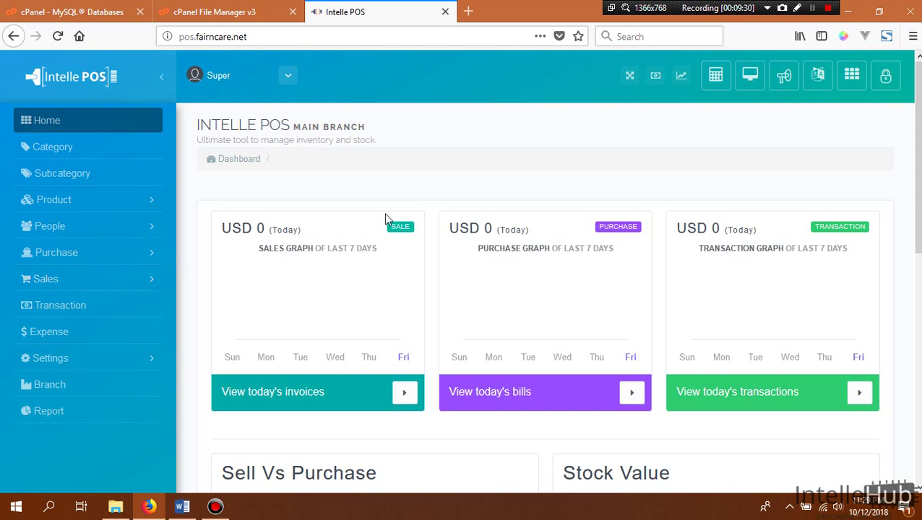
pyautogui.scroll(-5, 385, 219)
pyautogui.scroll(5, 354, 349)
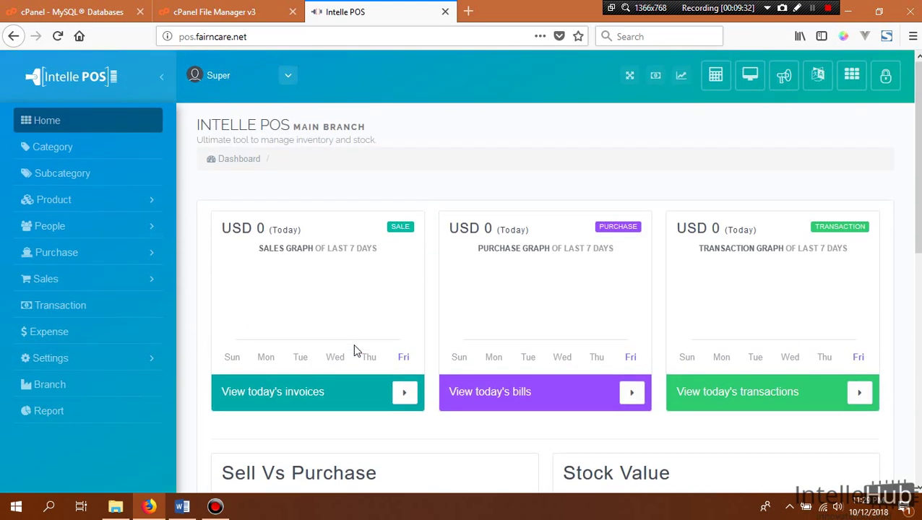